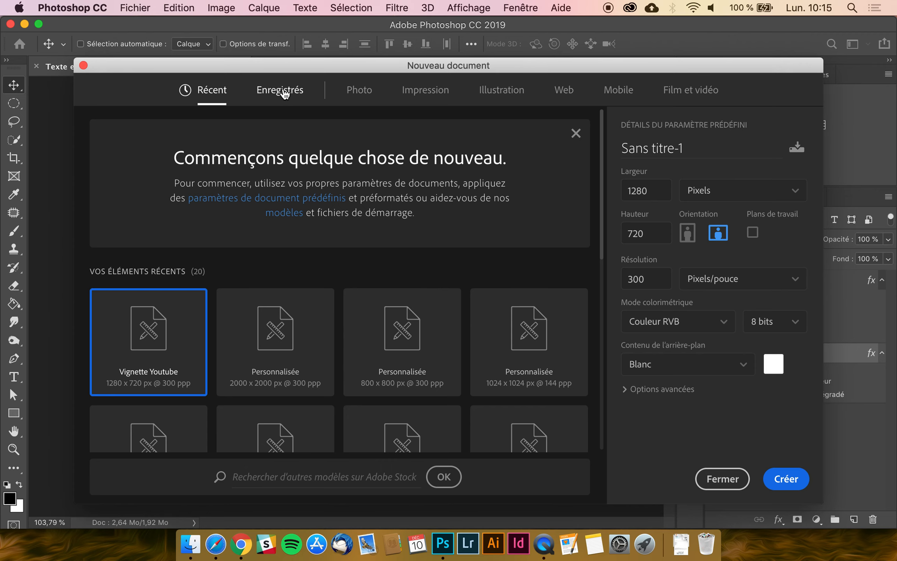
Step: Create a new 1280 x 720 px document from the saved "Vignette Youtube" preset
left_click(284, 92)
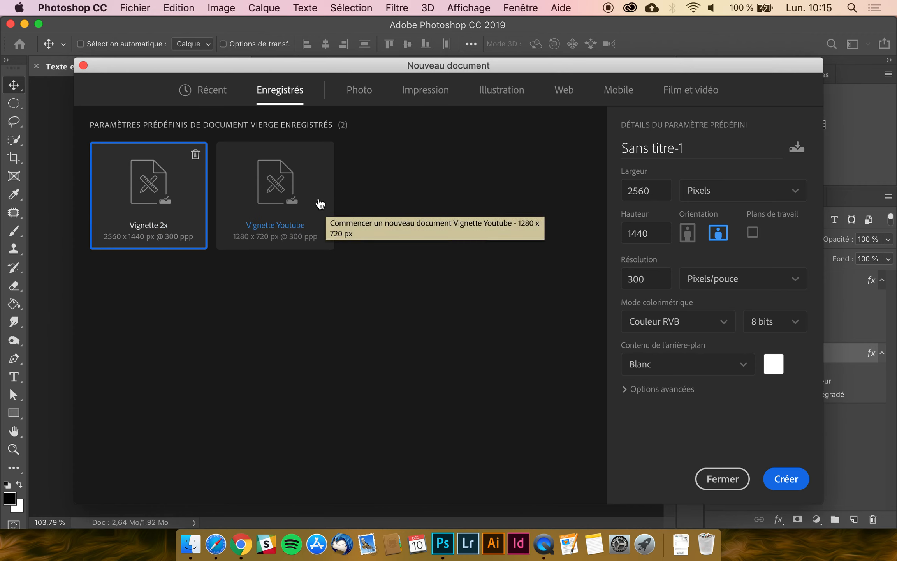
left_click(312, 229)
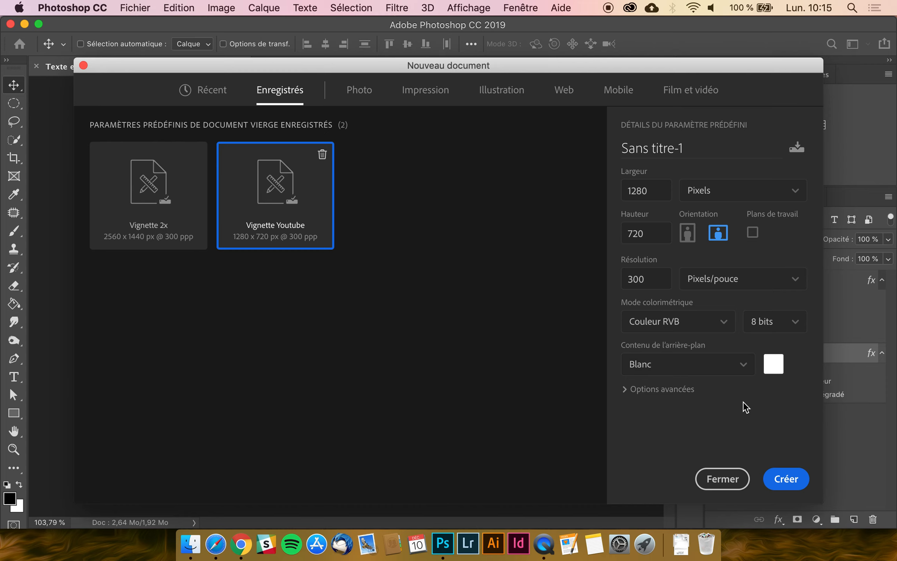
left_click(795, 479)
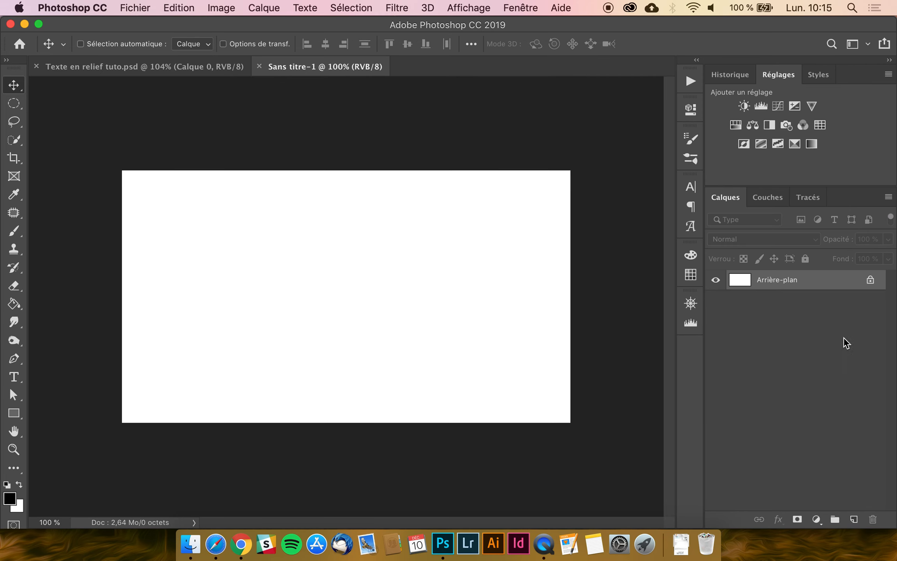
Step: Unlock the background layer and apply a Color Overlay effect in bright blue #0f8ff1
left_click(870, 280)
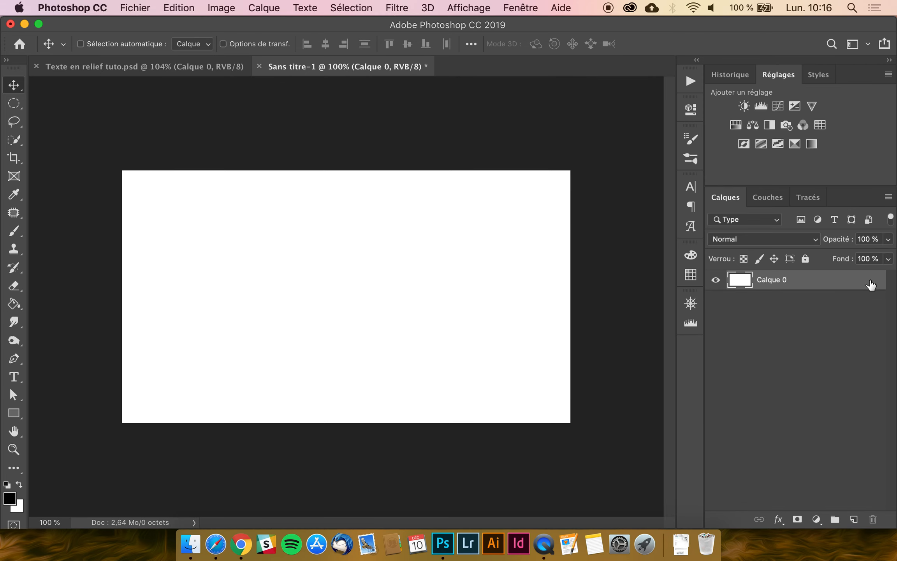
left_click(778, 519)
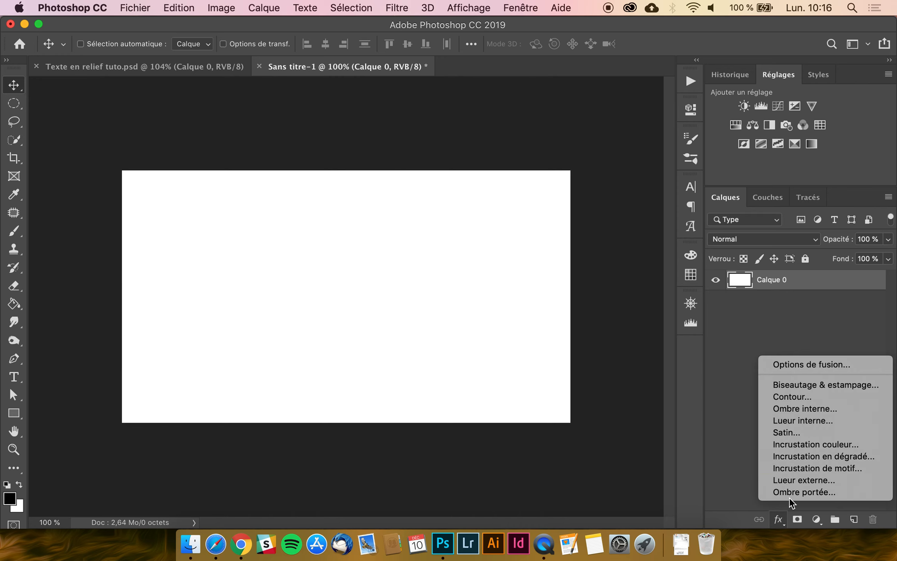
left_click(825, 444)
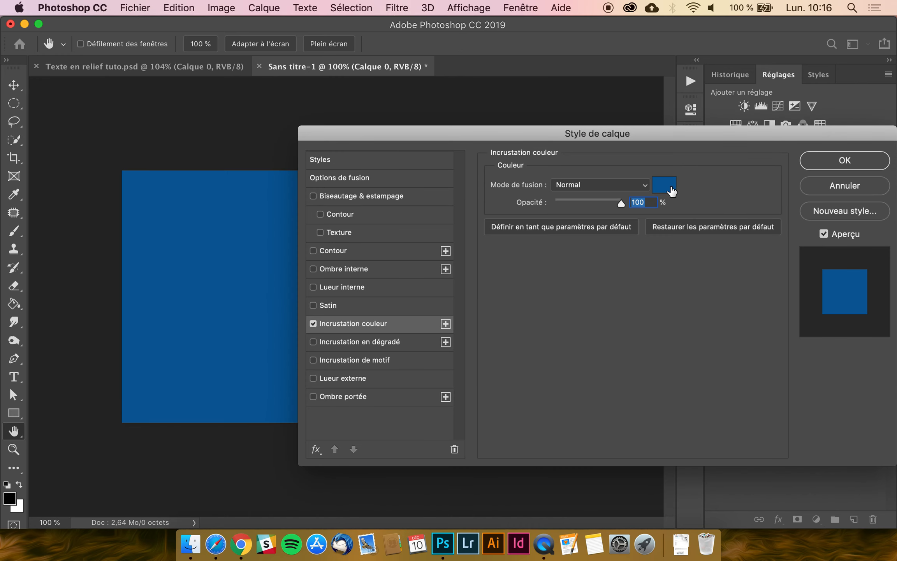
left_click(666, 186)
left_click_drag(632, 205, 662, 181)
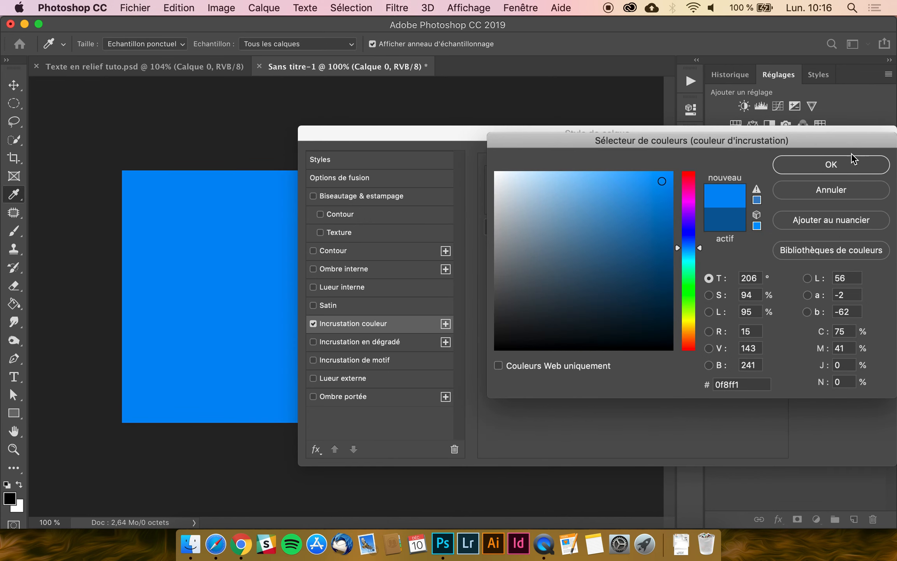
left_click(823, 167)
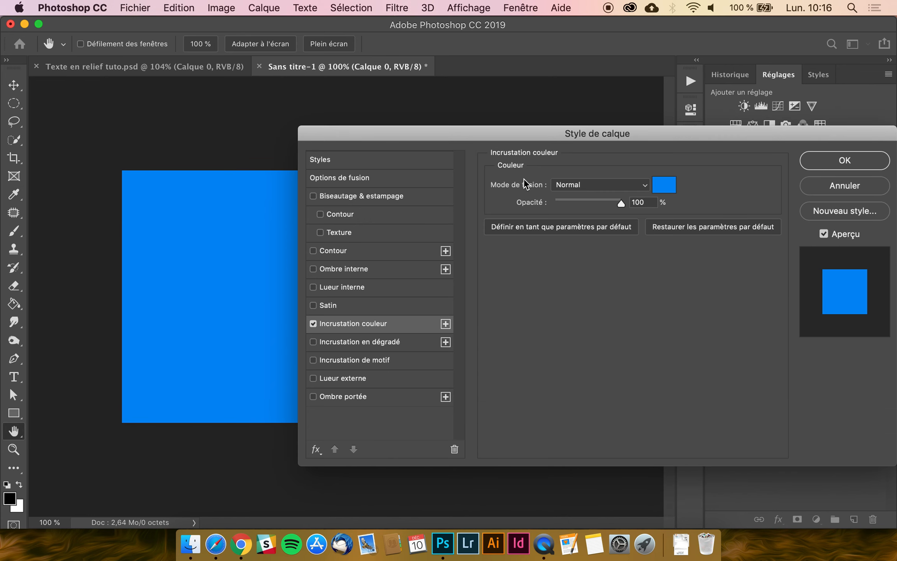
left_click(875, 163)
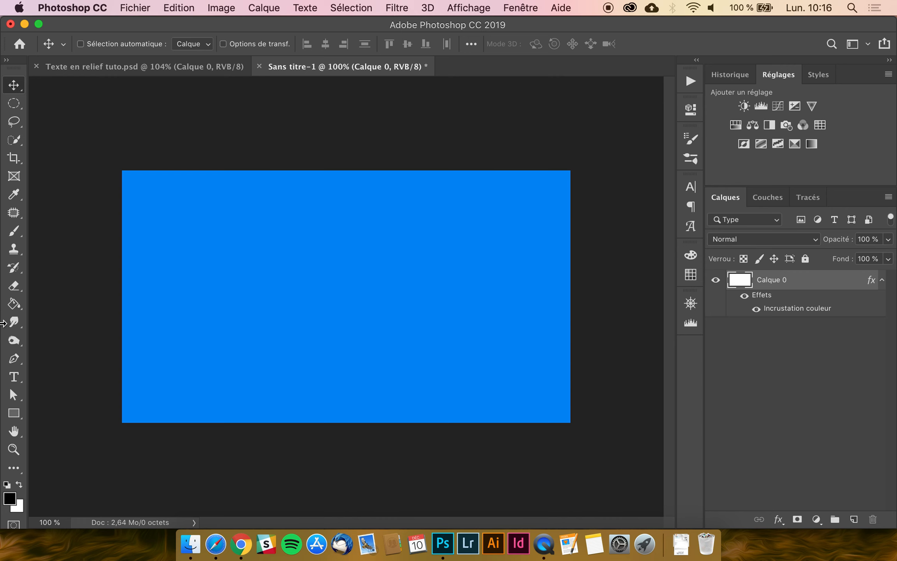
Step: Add the two-line text "TEXTE / EN RELIEF" to the canvas and move it toward the middle
left_click(13, 376)
left_click(266, 247)
type("TEXTE")
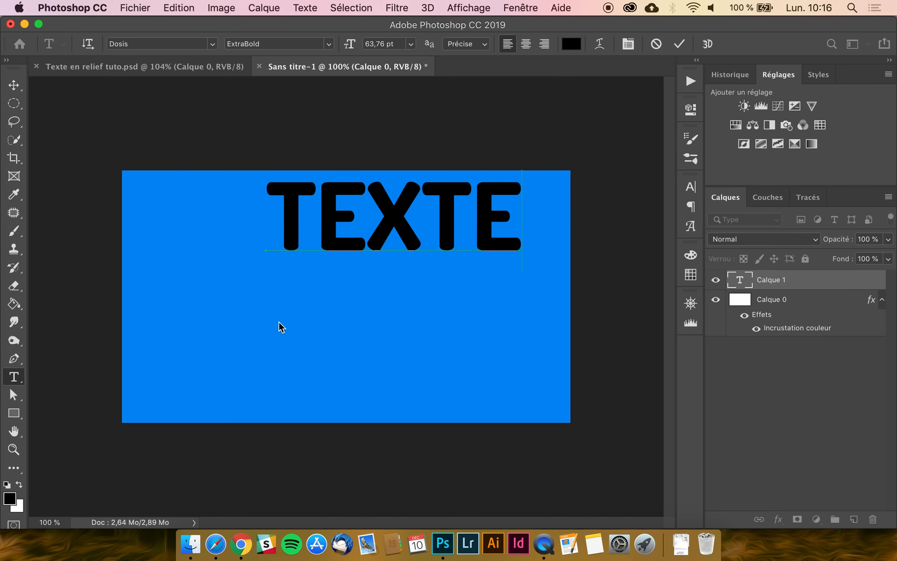
key("Return")
type("EN RELI")
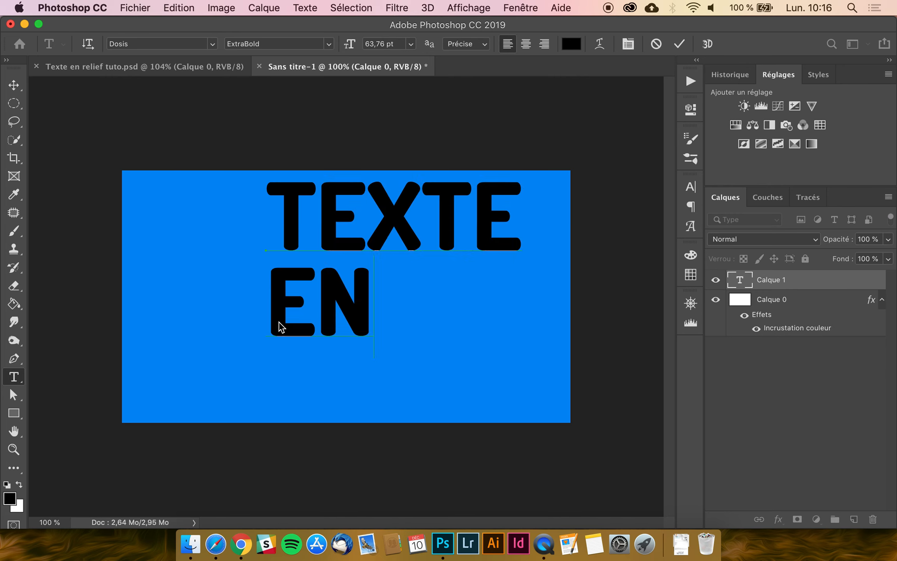
left_click(18, 90)
left_click_drag(491, 231, 375, 275)
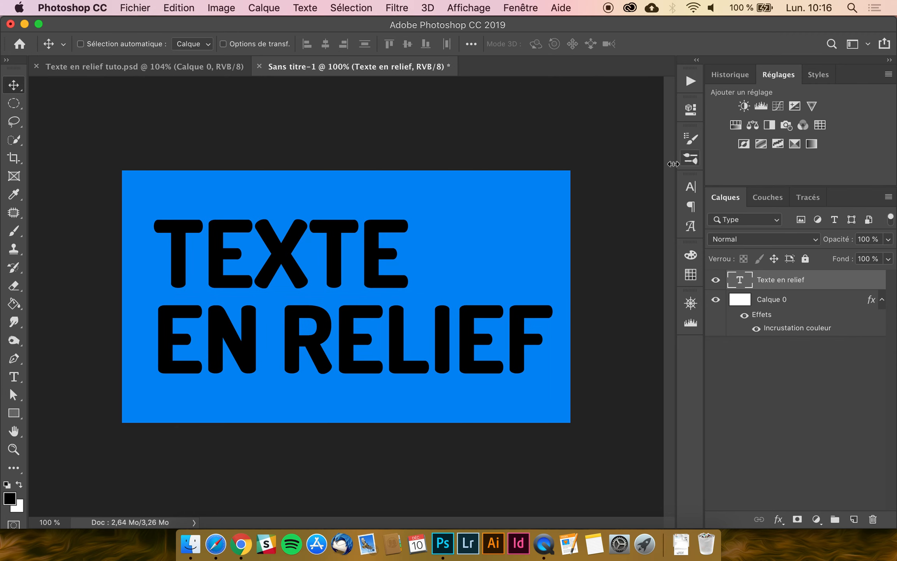
Step: Center-align the two text lines and center the text block on the canvas, leaving no active selection
left_click(689, 189)
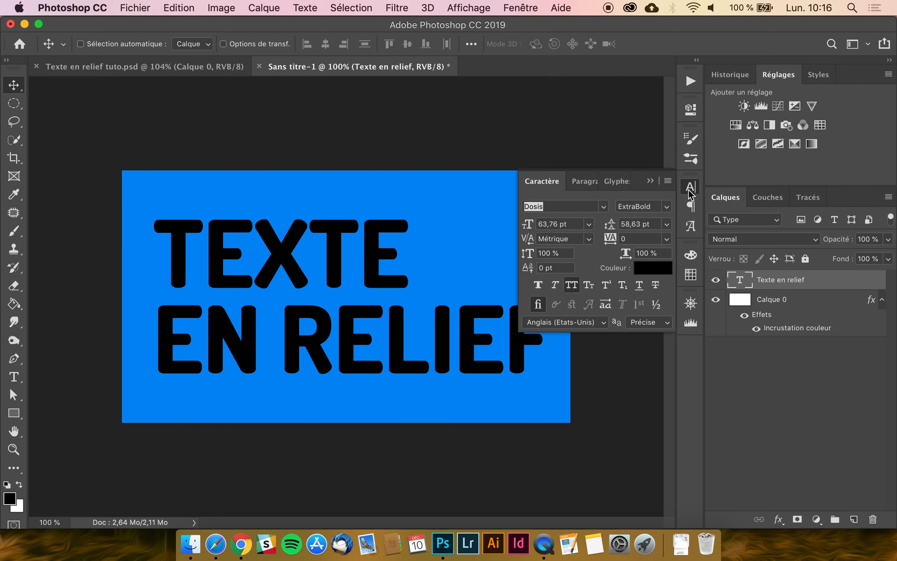
left_click(586, 176)
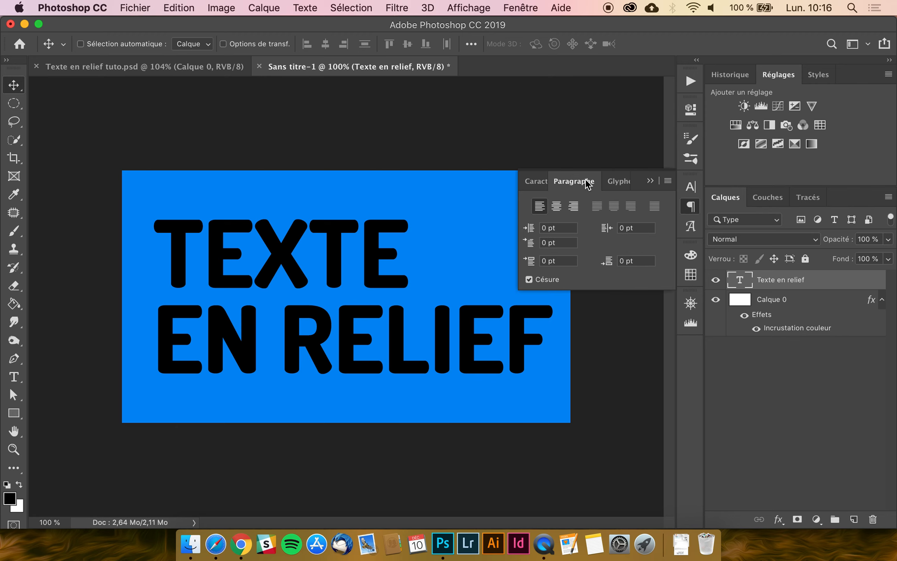
left_click(557, 206)
left_click_drag(238, 240, 427, 235)
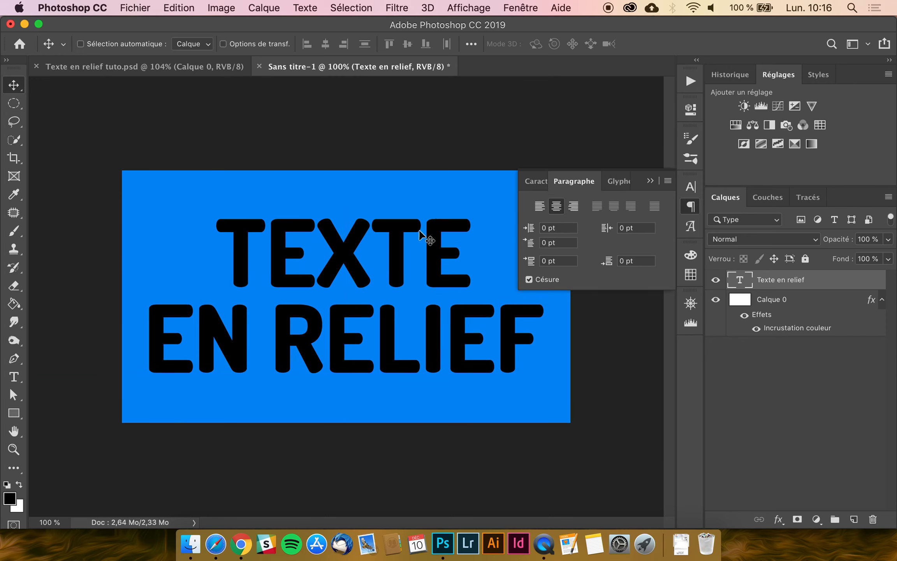
key("super+a")
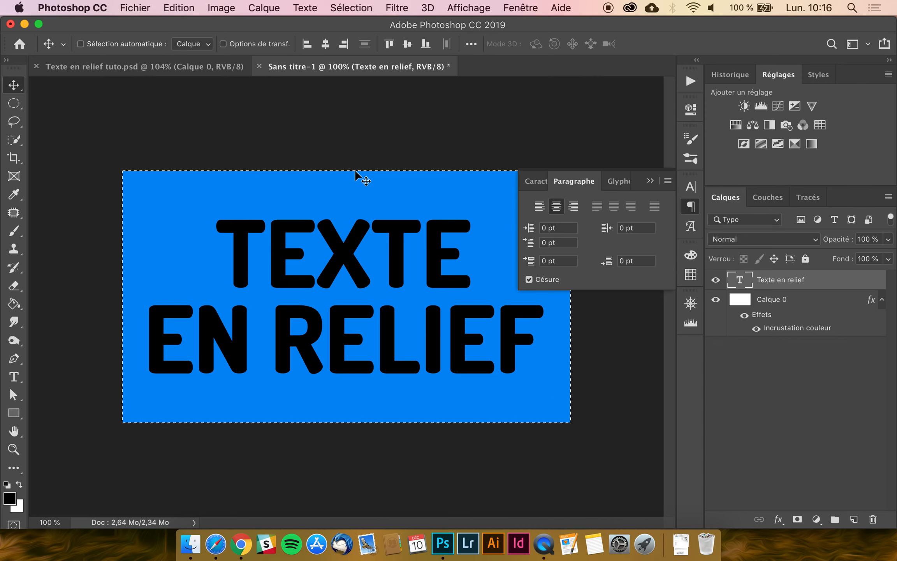
key("super+d")
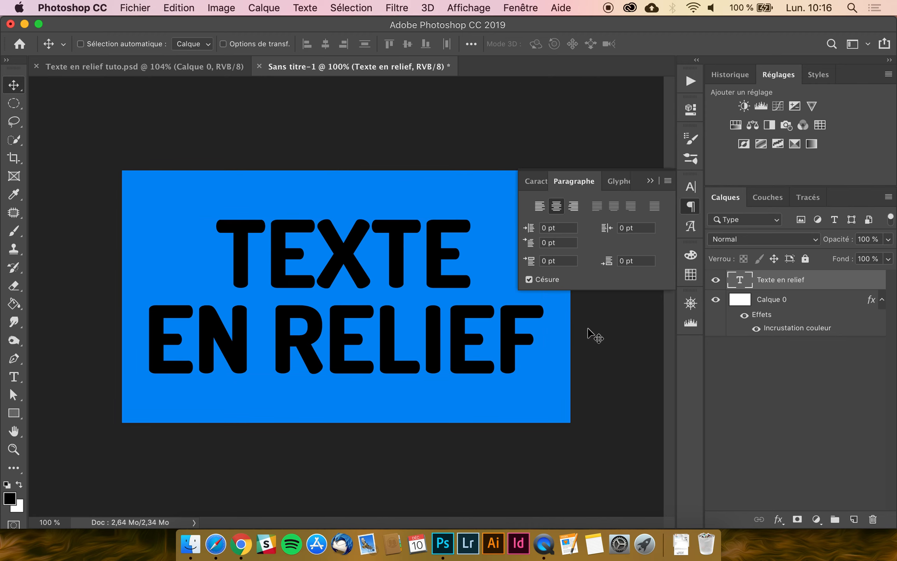
Step: Review the text's Dosis font settings, keep the ExtraBold weight, and toggle All Caps off and on again
left_click(540, 183)
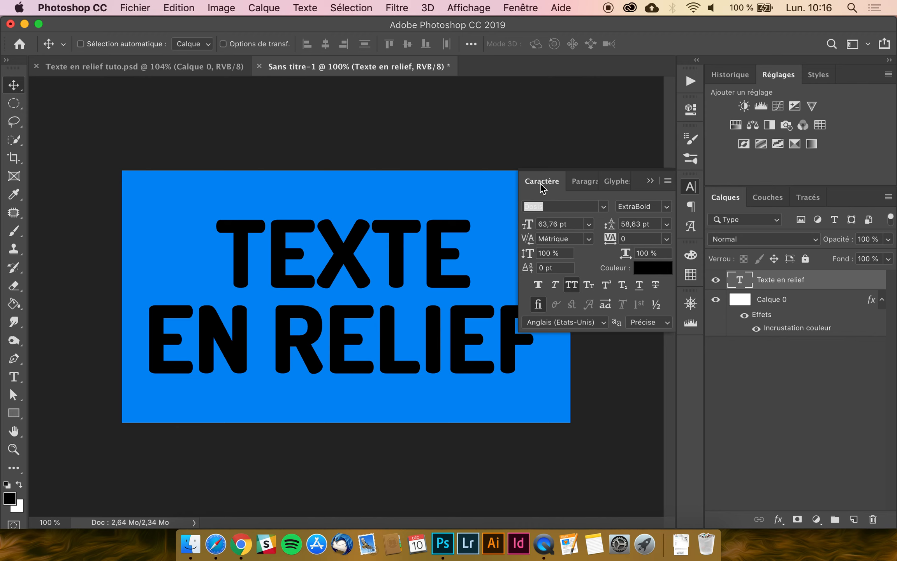
left_click(571, 202)
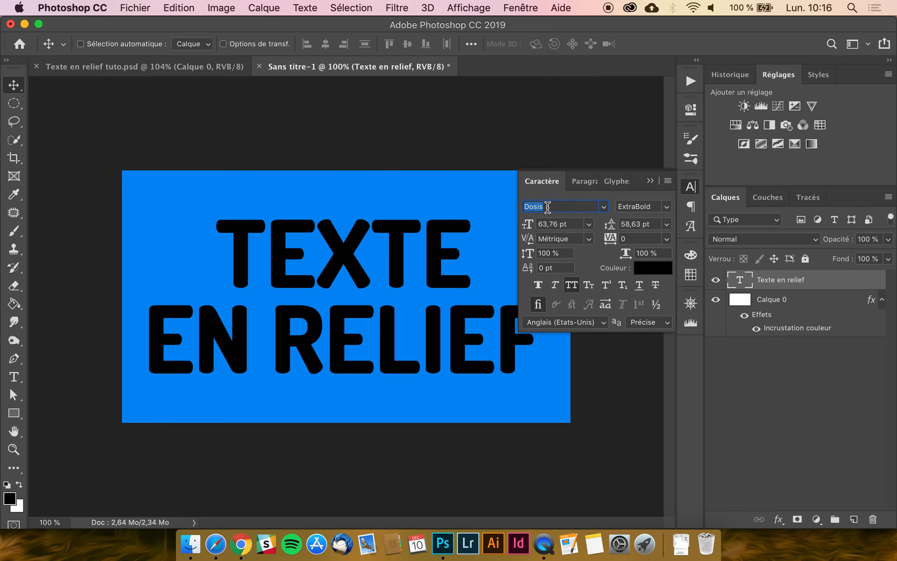
left_click(670, 208)
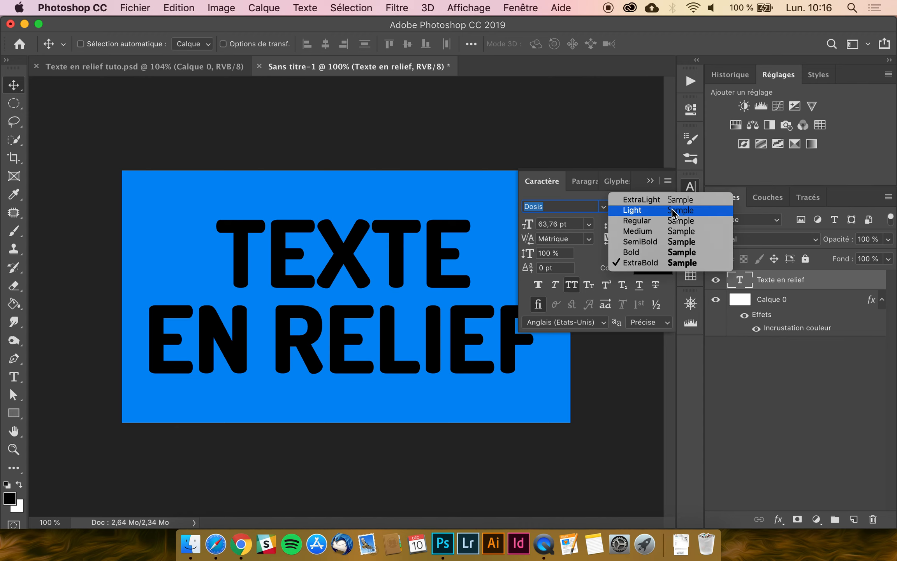
left_click(647, 264)
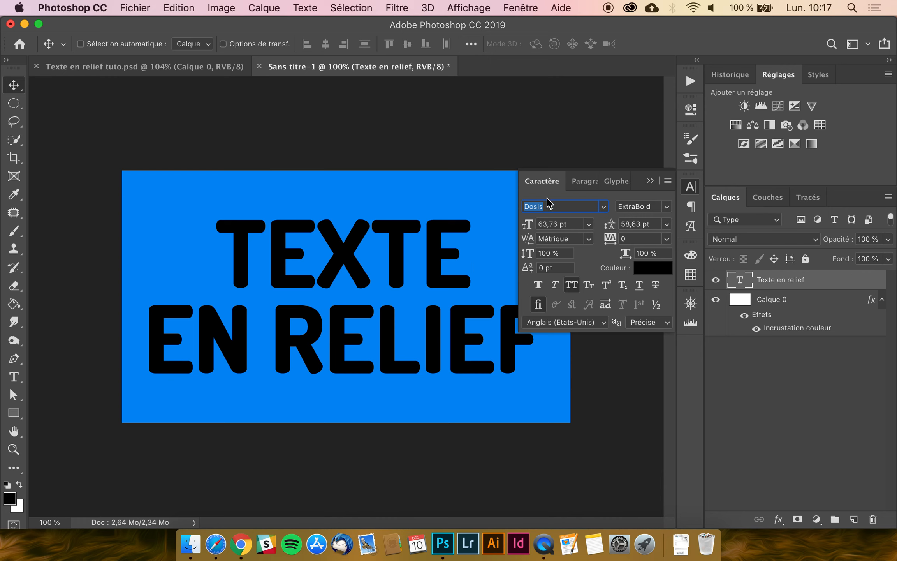
left_click(573, 287)
left_click(572, 287)
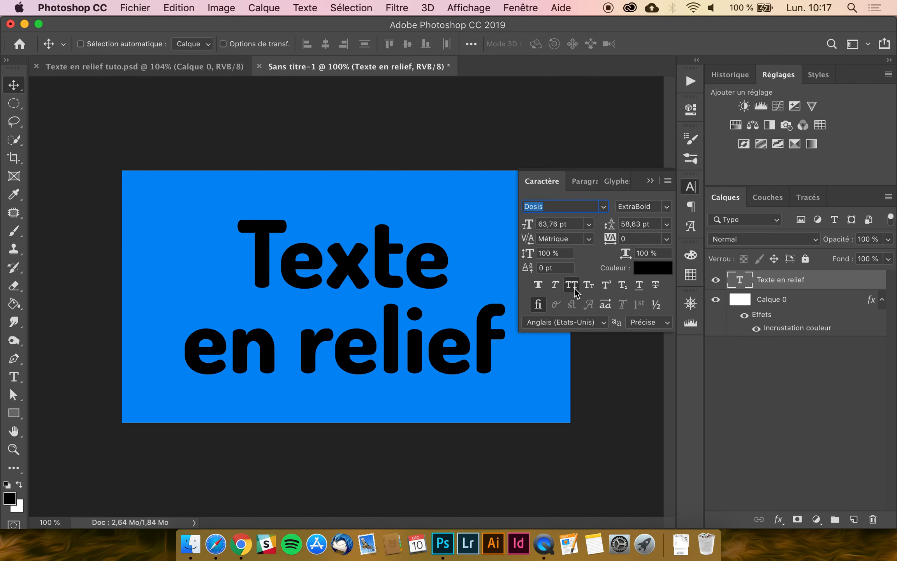
left_click(542, 182)
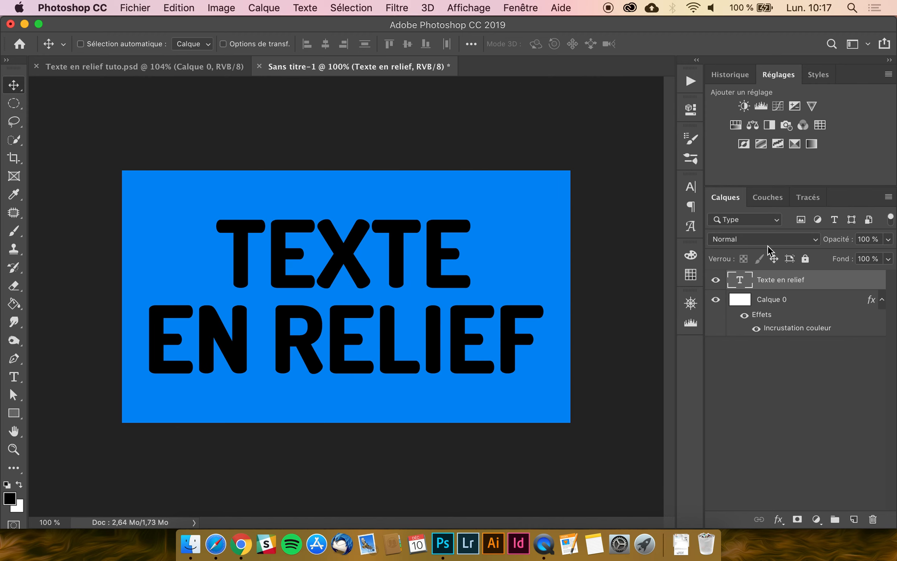
Step: Lower the fill opacity of the "Texte en relief" layer to 0%
left_click(888, 259)
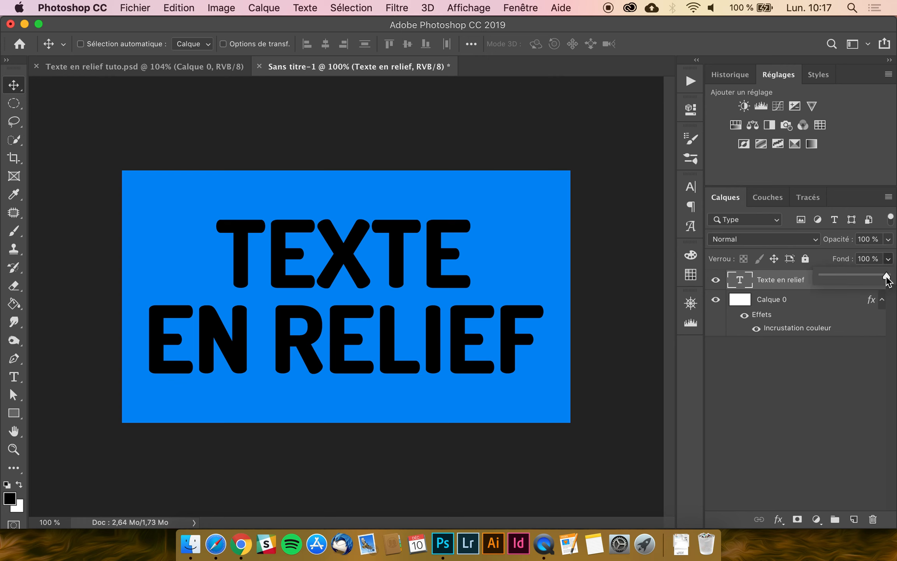
left_click_drag(887, 278, 840, 278)
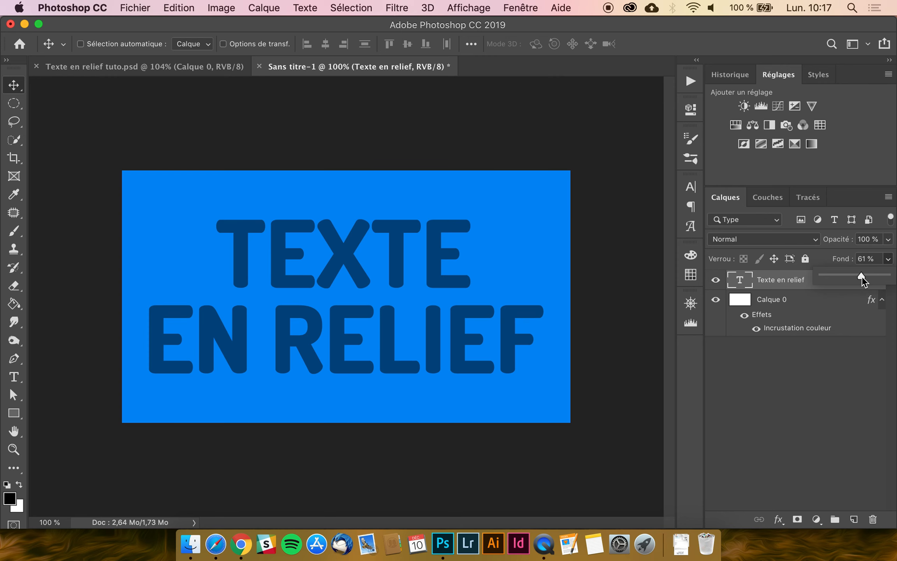
left_click_drag(852, 275, 894, 275)
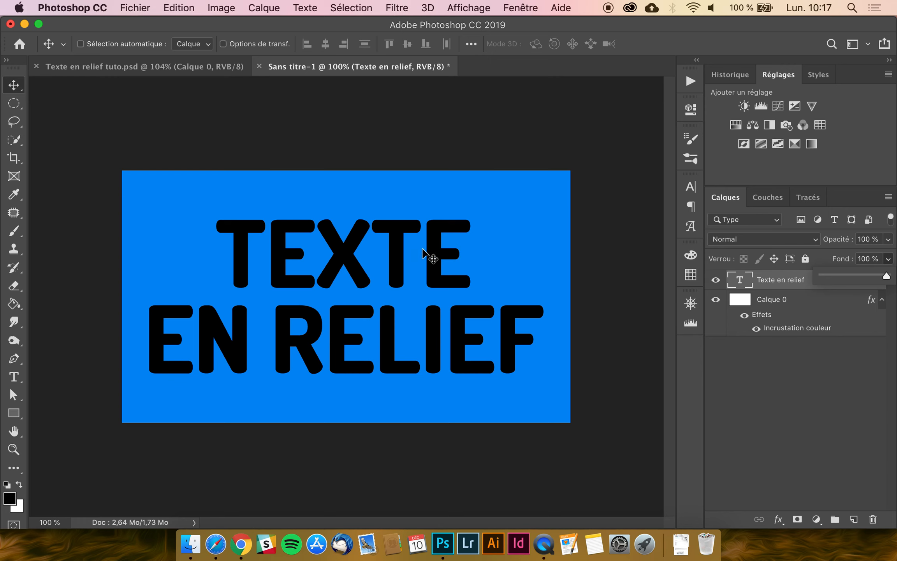
left_click(844, 274)
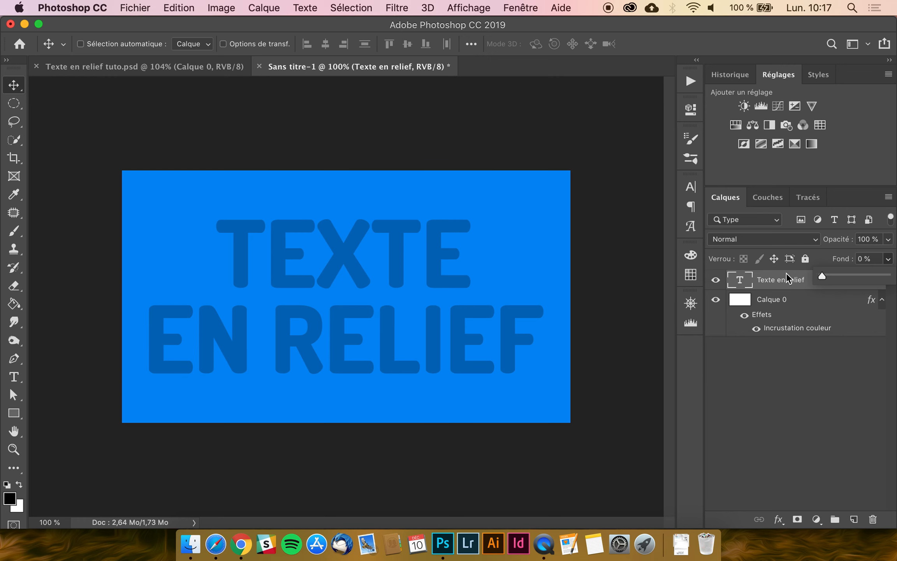
left_click(791, 281)
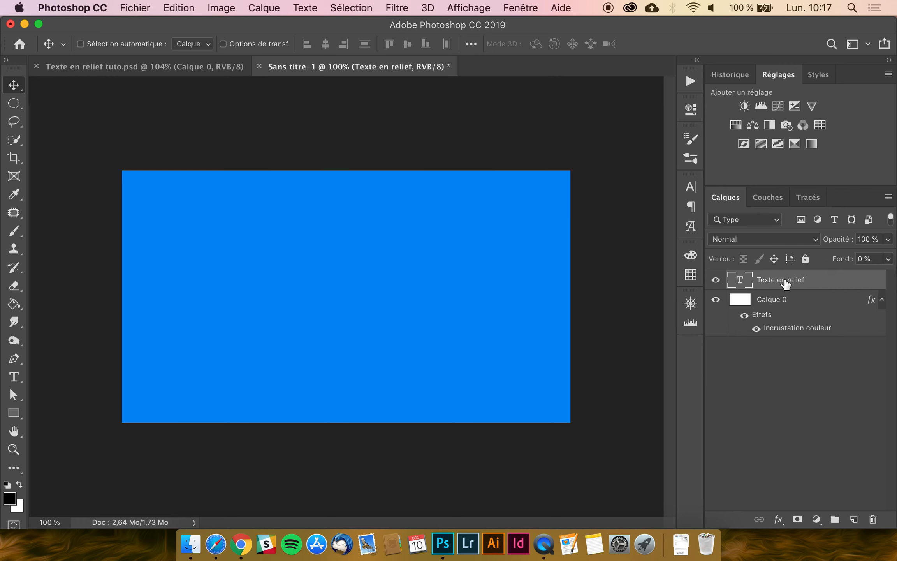
Step: Add a Drop Shadow effect to the text layer and restore the effect's default settings
left_click(778, 521)
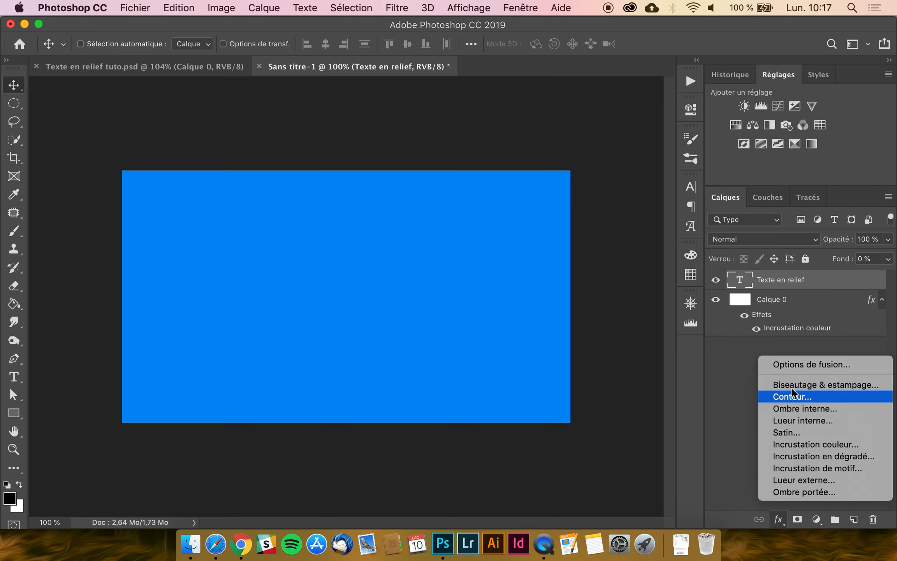
left_click(796, 365)
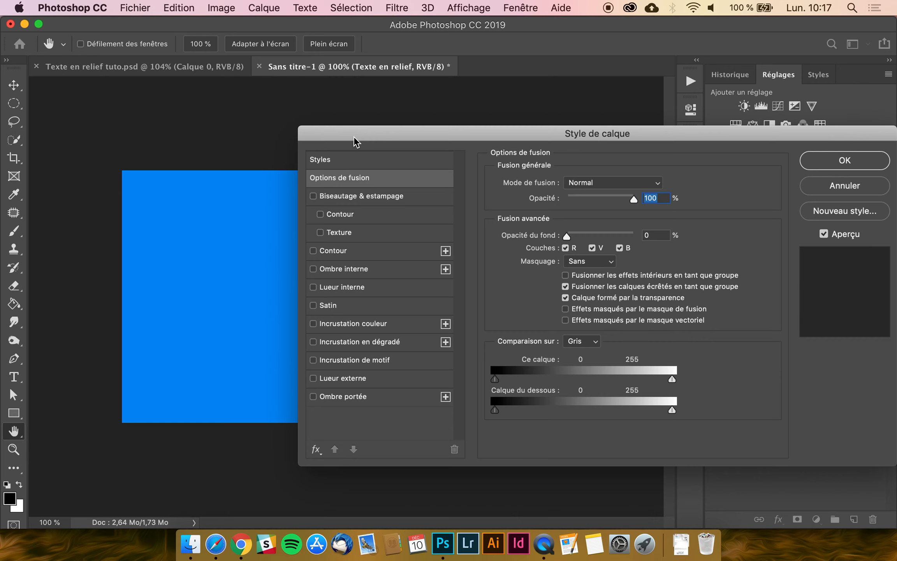
left_click_drag(355, 142, 459, 142)
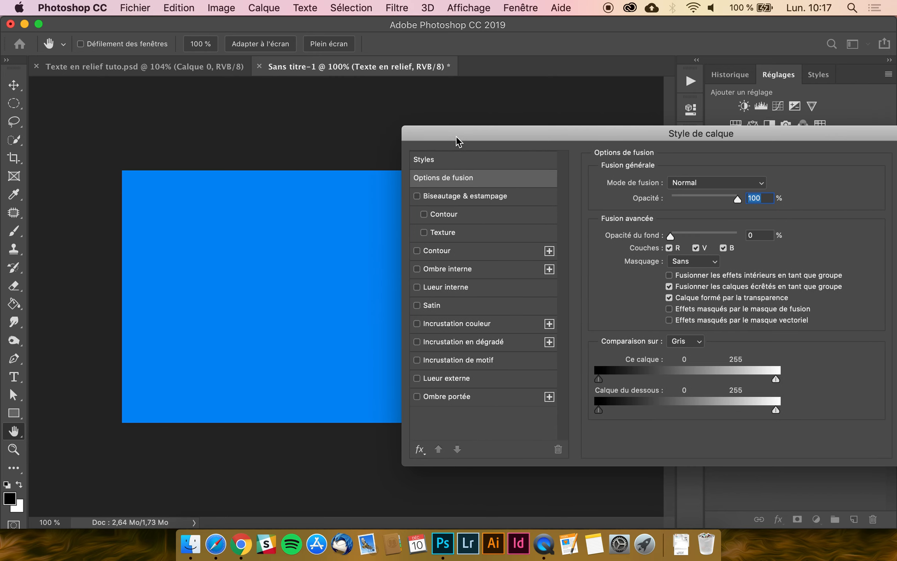
left_click(457, 398)
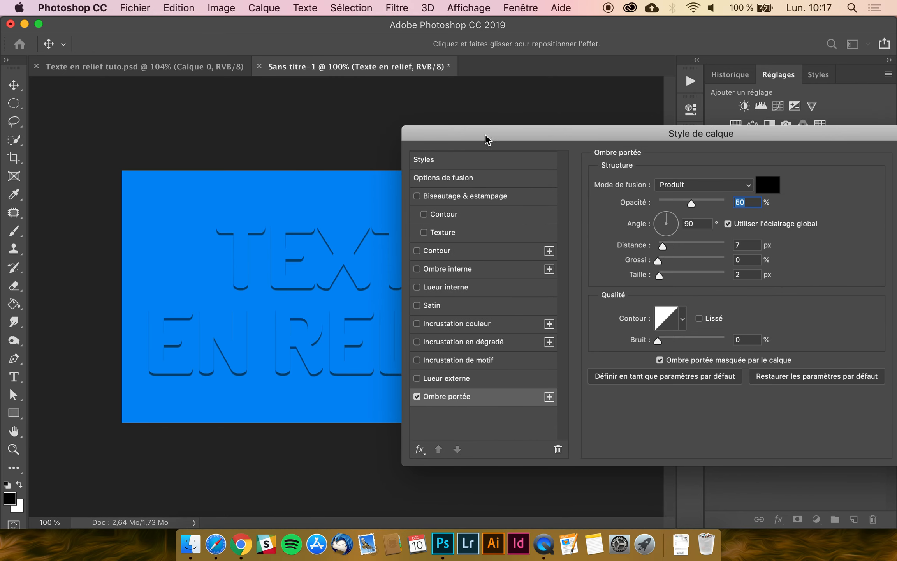
left_click(804, 373)
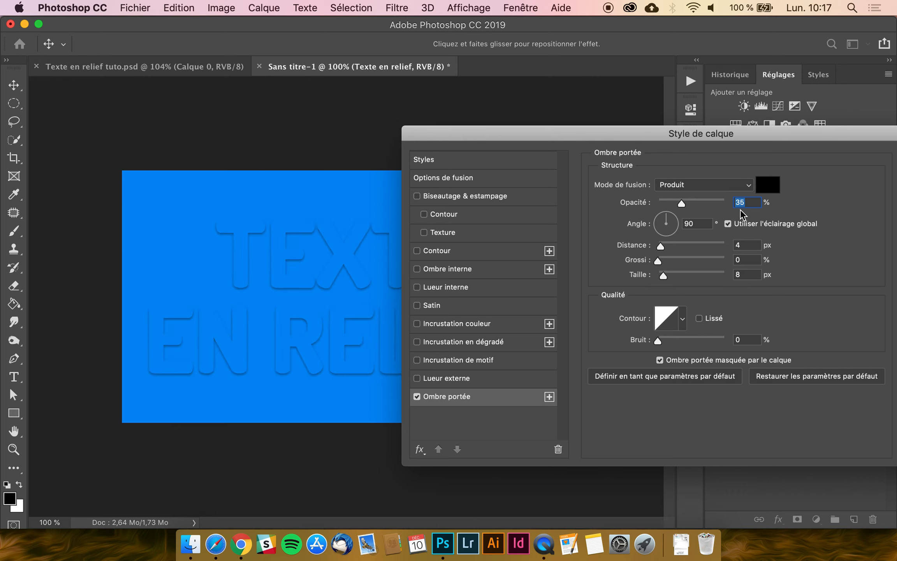
Step: Set the drop shadow's opacity to 50% and its angle to 130°
type("50")
key("Tab")
type("130")
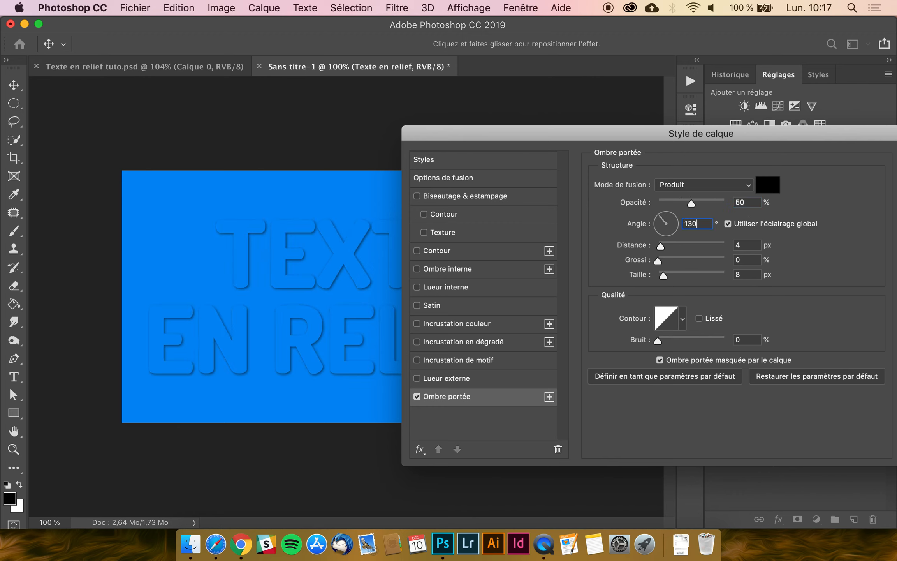
left_click(749, 246)
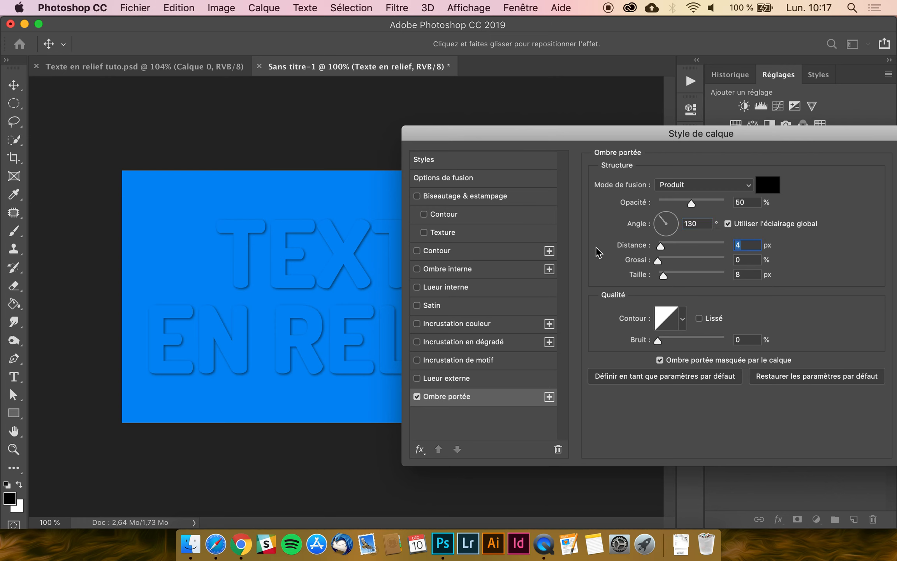
Step: Set the drop shadow's distance to 7 px and its size to 2 px
type("7")
left_click(750, 273)
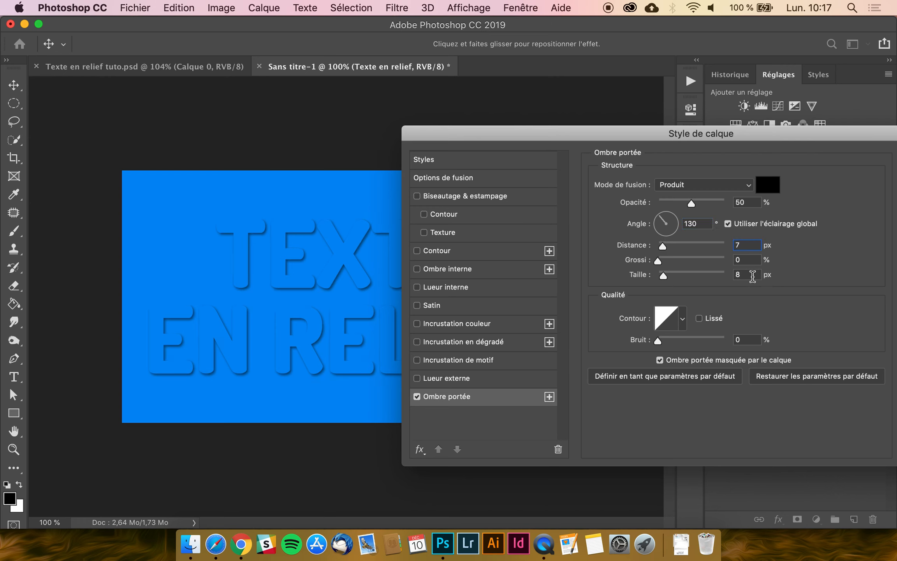
type("2")
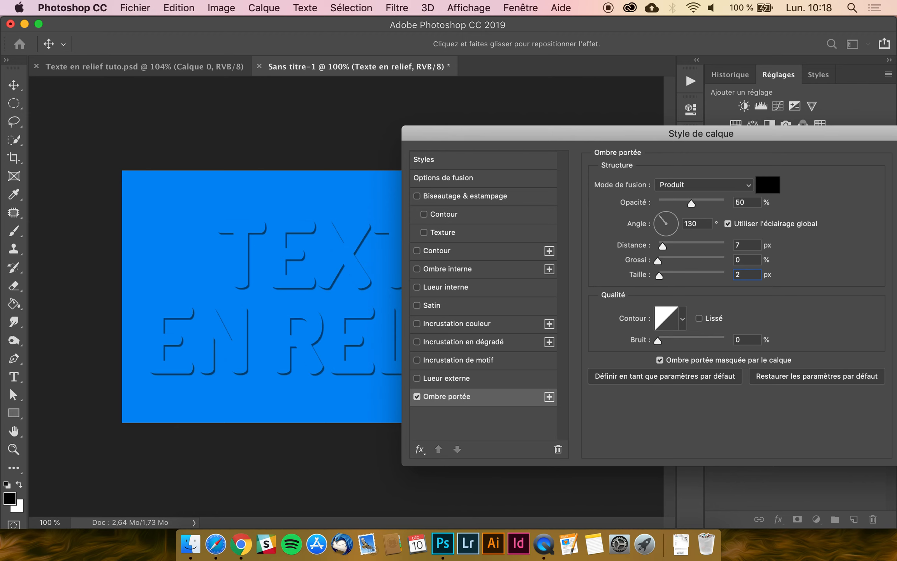
mouse_move(464, 133)
left_mouse_down()
mouse_move(565, 132)
mouse_move(464, 125)
left_mouse_up()
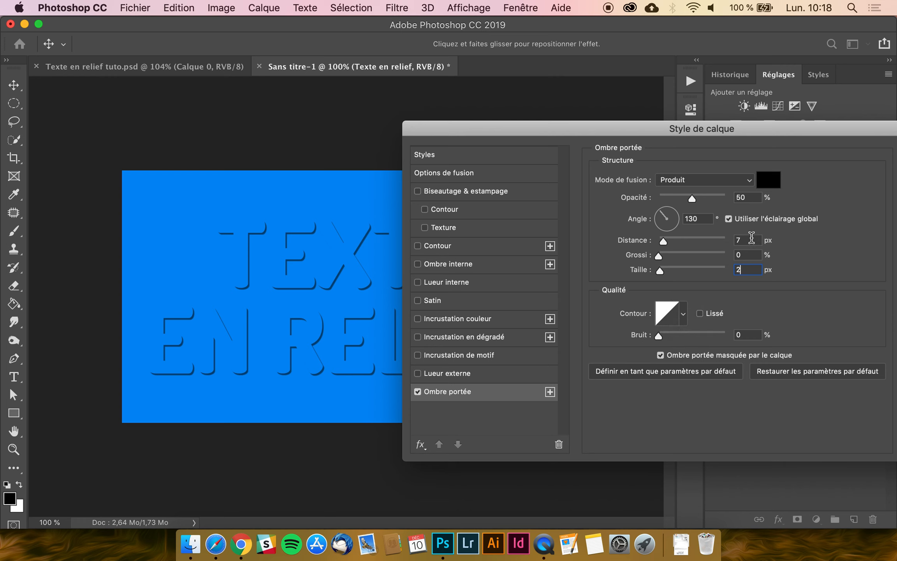
left_click(664, 241)
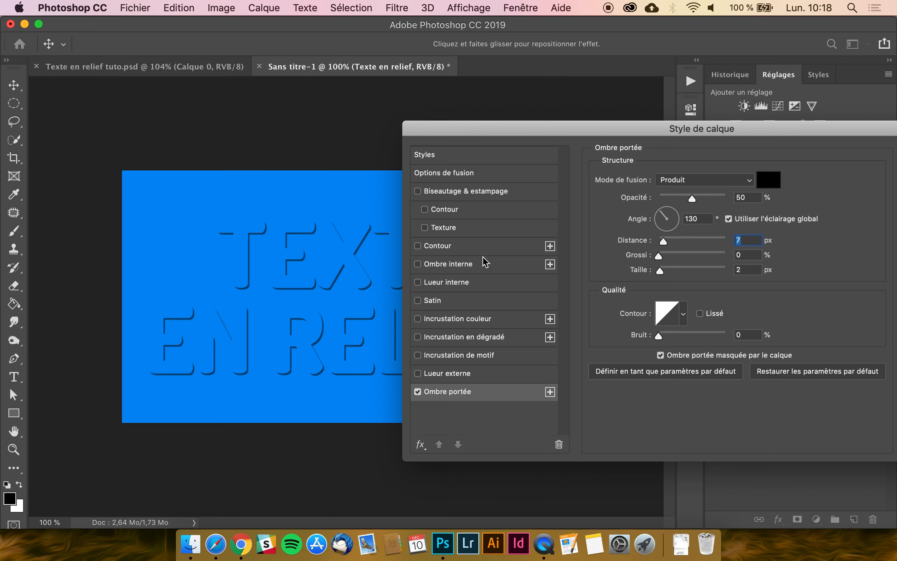
Step: Add an Inner Shadow effect to the text, restore its default settings, and set its blend mode to Superposition
left_click(446, 265)
left_click(837, 358)
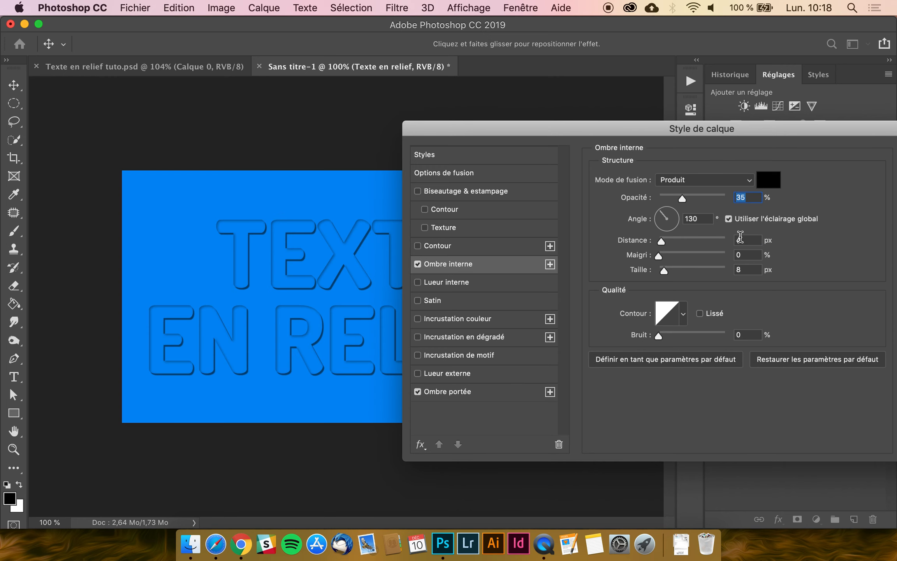
left_click(714, 178)
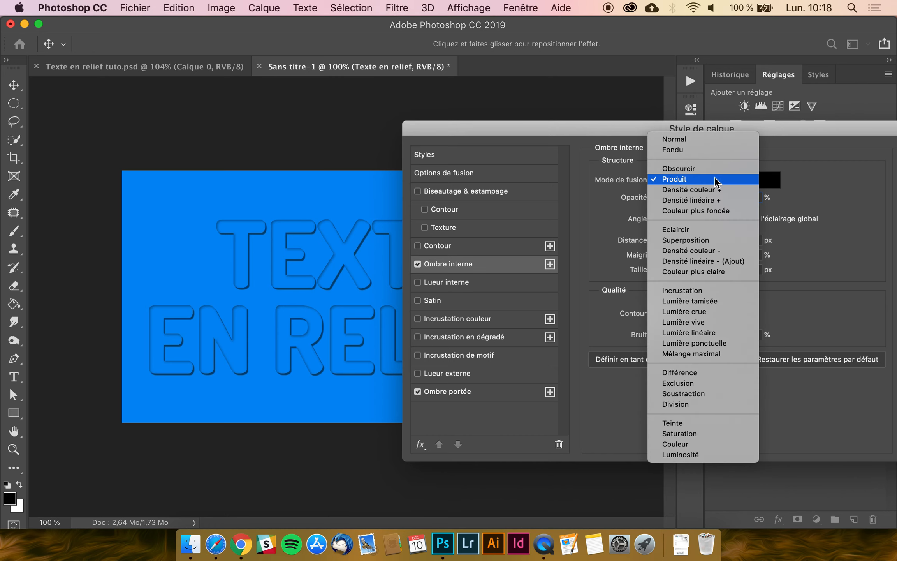
left_click(688, 240)
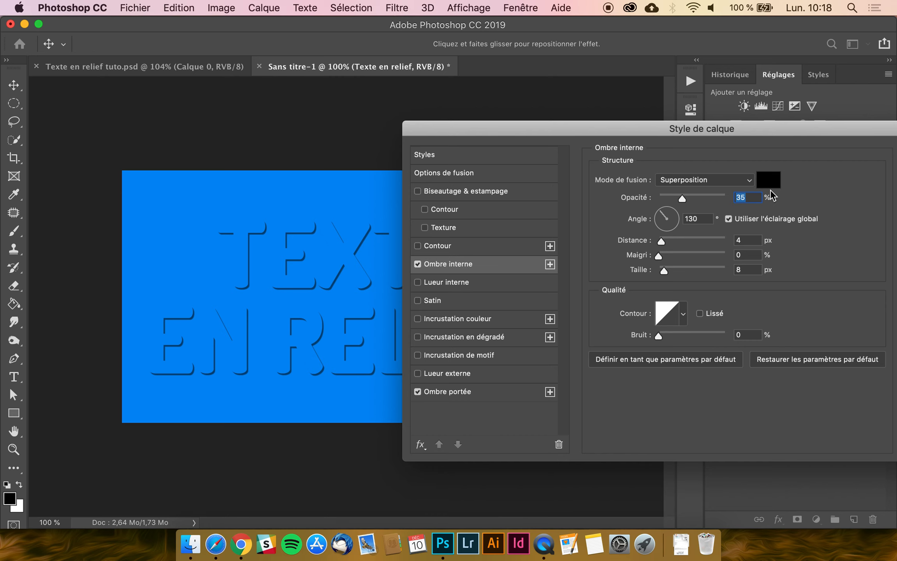
Step: Change the inner shadow's color to white (#ffffff)
left_click(769, 181)
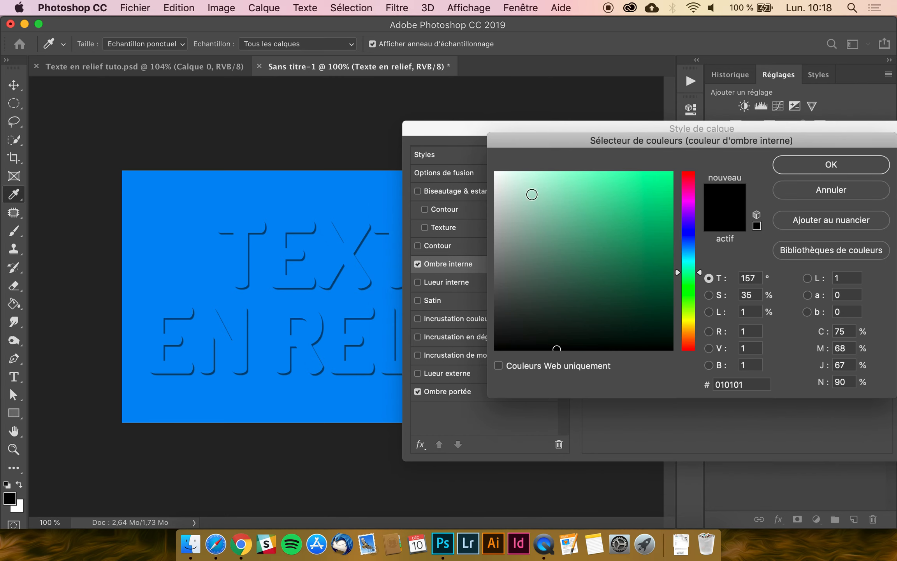
left_click_drag(507, 202, 461, 151)
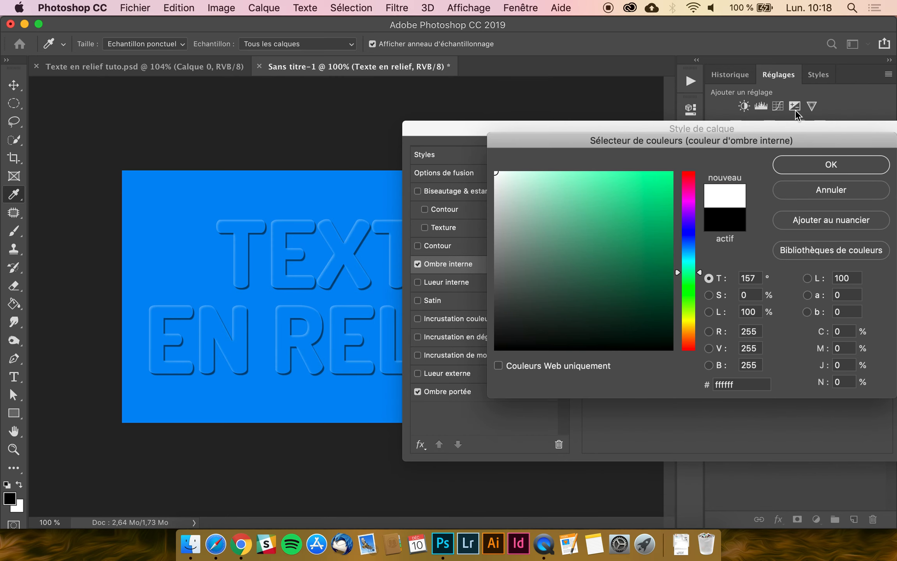
left_click(867, 171)
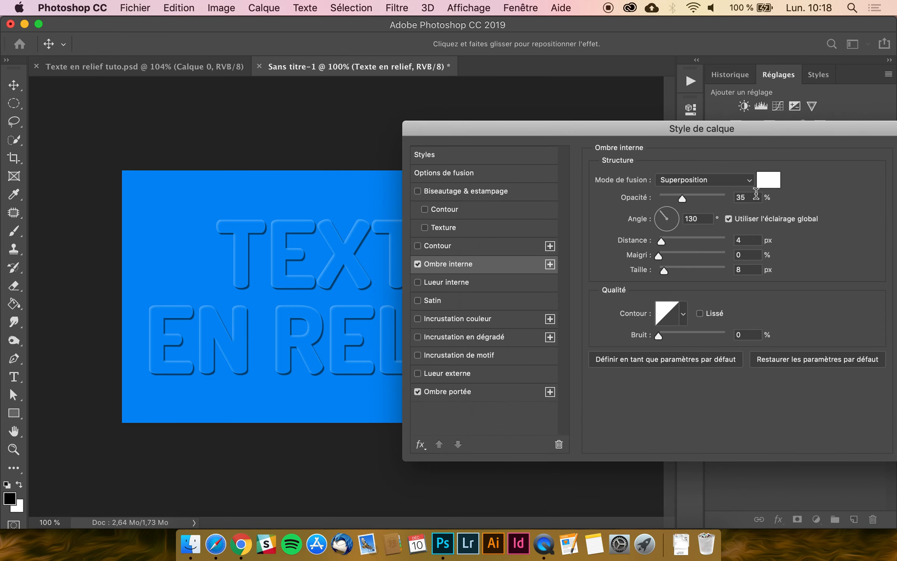
Step: Set the inner shadow's opacity to 100%, its distance to 7 px and its size to 2 px
left_click_drag(683, 198, 787, 197)
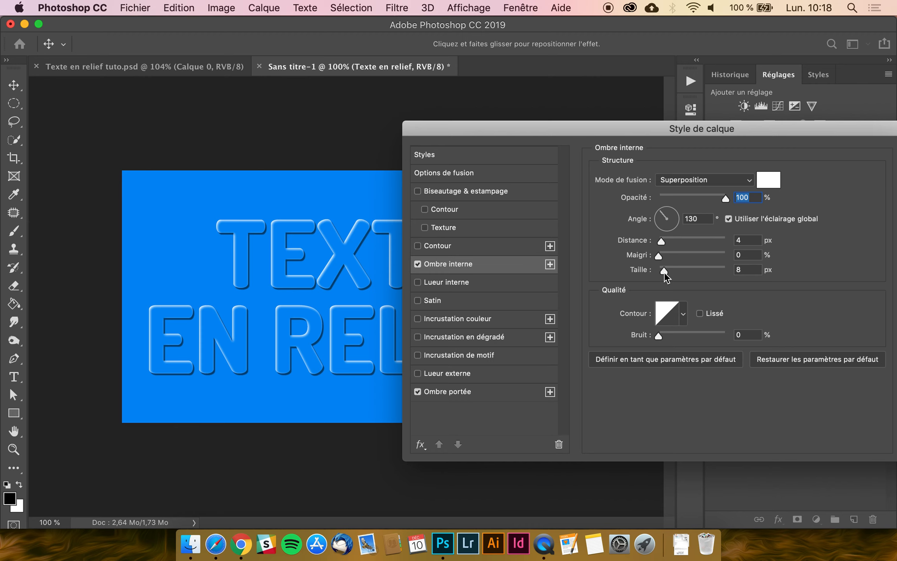
left_click(745, 242)
type("7")
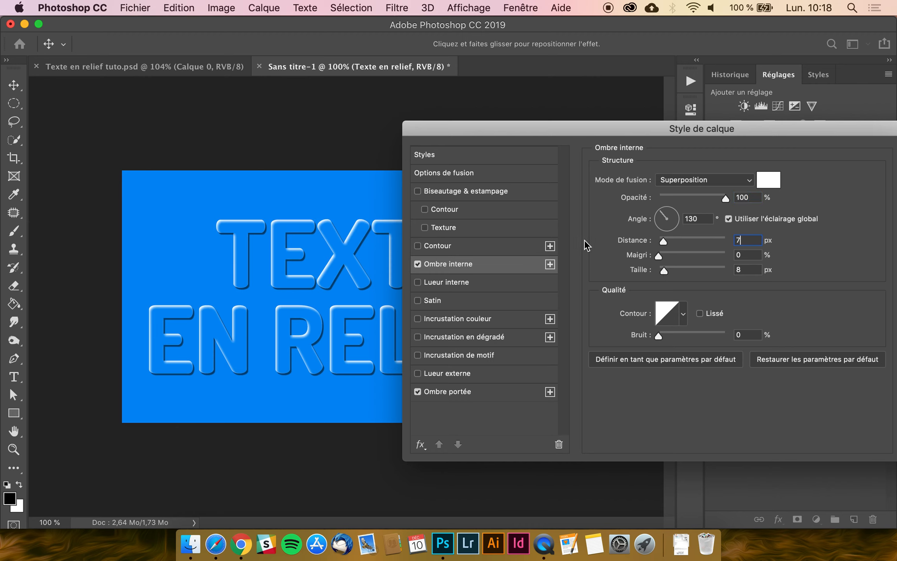
left_click(756, 271)
type("2")
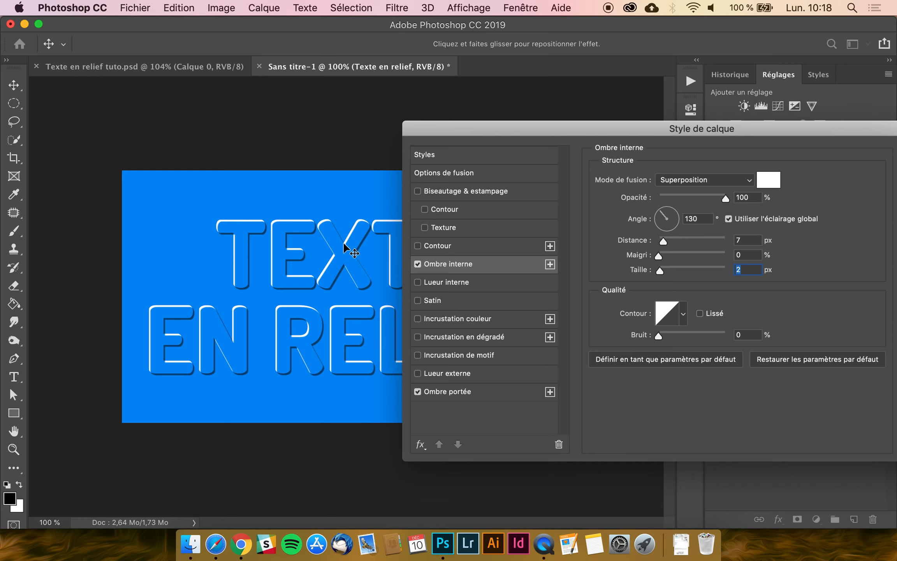
Step: Try other angles and opacities for the inner shadow, ending back at 130° and 100%
left_click(672, 215)
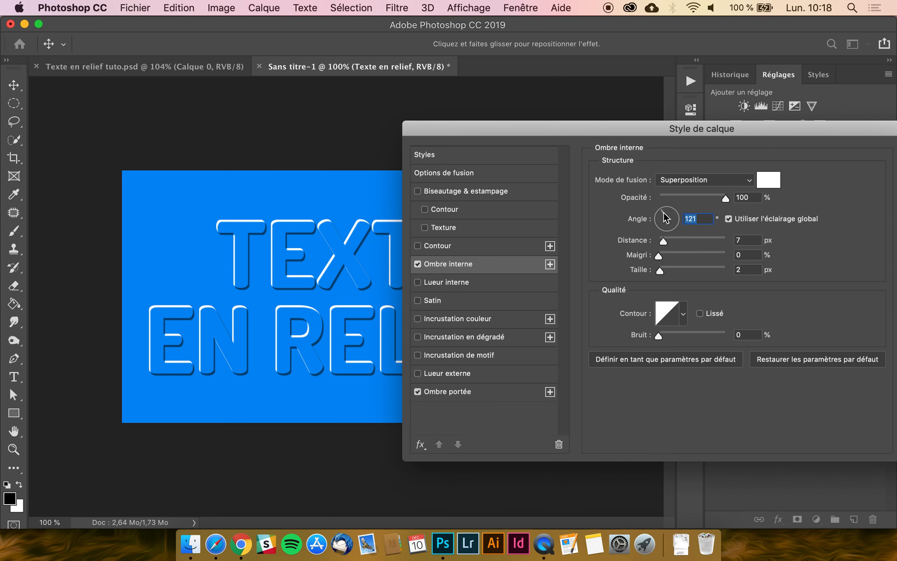
left_click(666, 222)
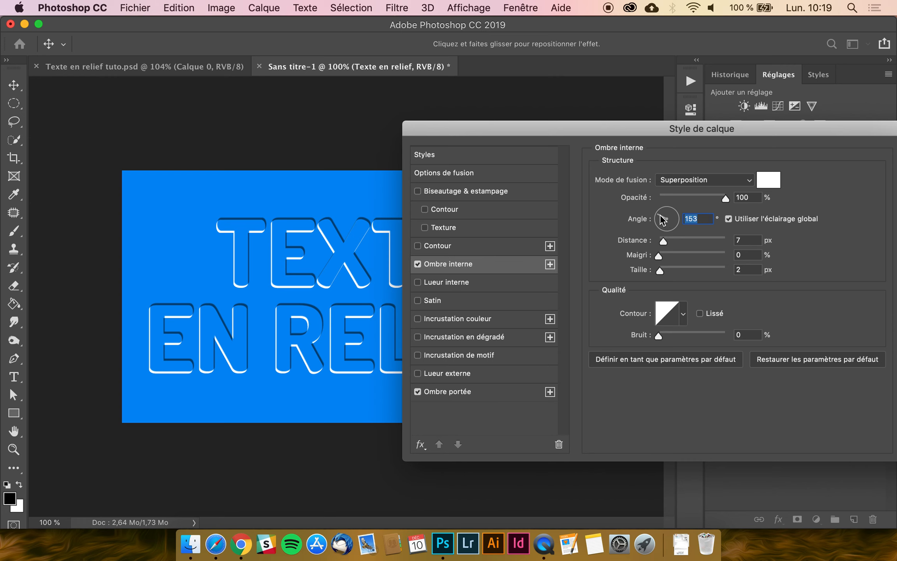
left_click(660, 215)
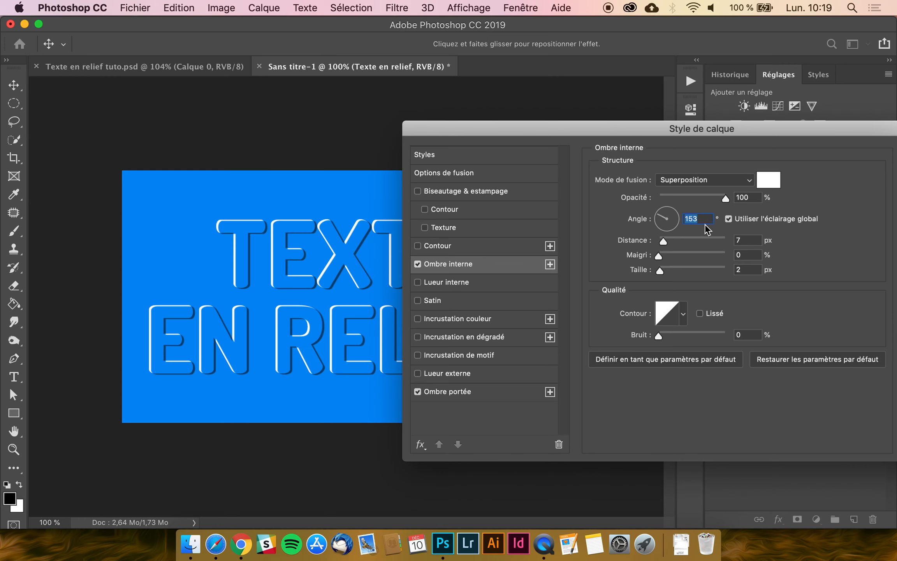
type("130")
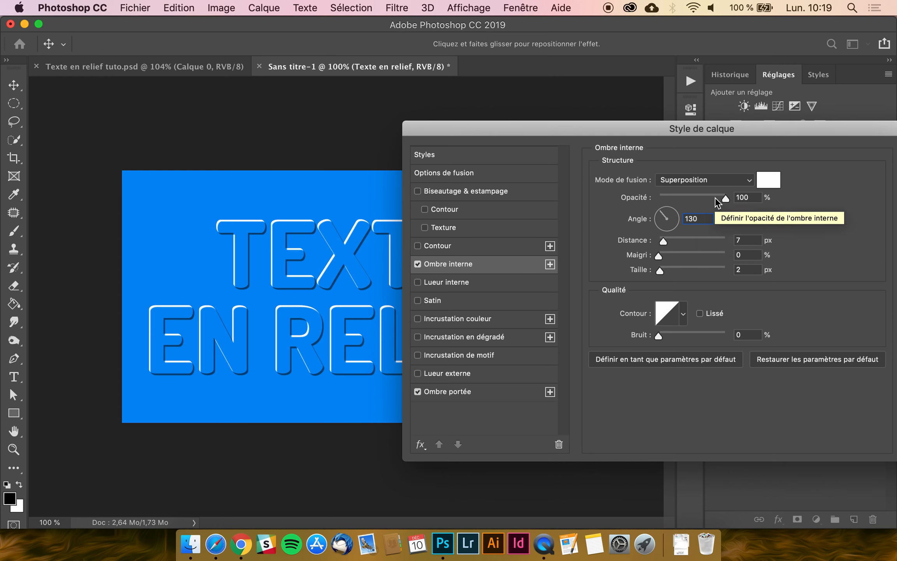
left_click(715, 198)
left_click_drag(713, 197, 766, 200)
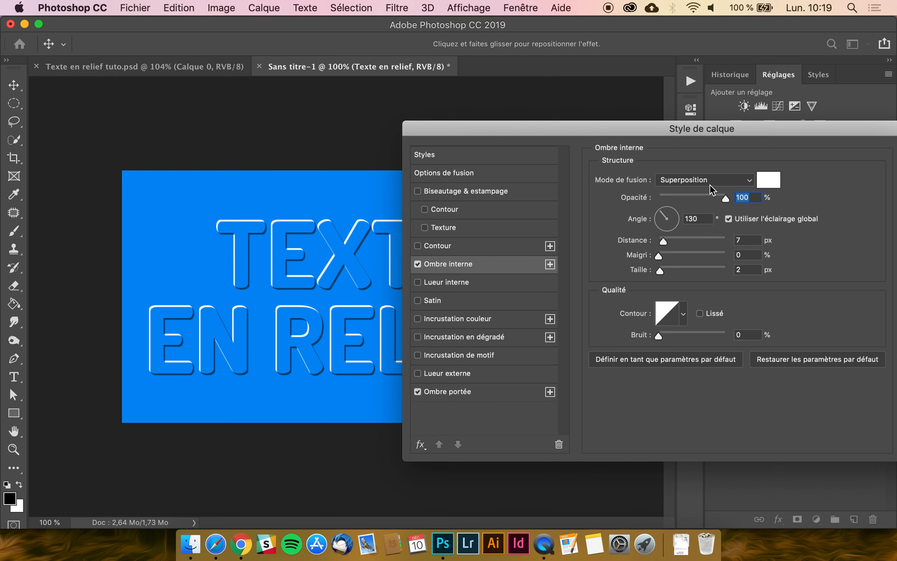
Step: Try an Inner Glow at 85% opacity in place of the Inner Shadow on the text
left_click(418, 264)
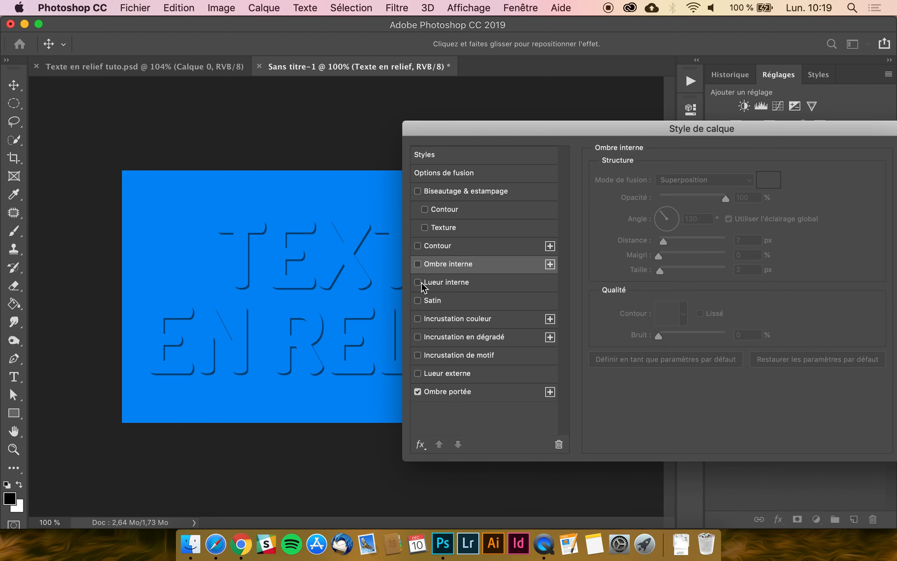
left_click(421, 282)
left_click(458, 284)
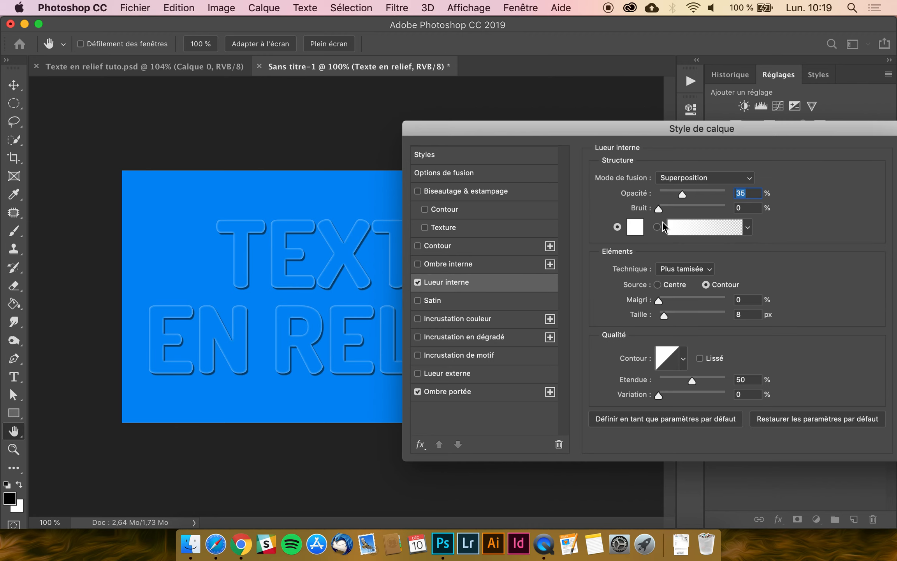
left_click_drag(684, 192, 716, 192)
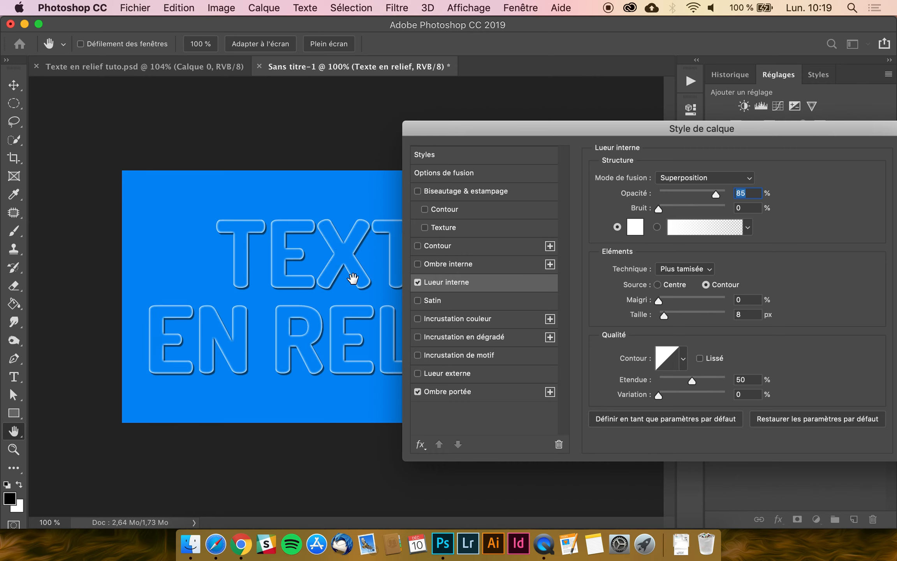
Step: Turn off the Inner Glow, turn the Inner Shadow back on, and apply the layer style
left_click(419, 281)
left_click(421, 265)
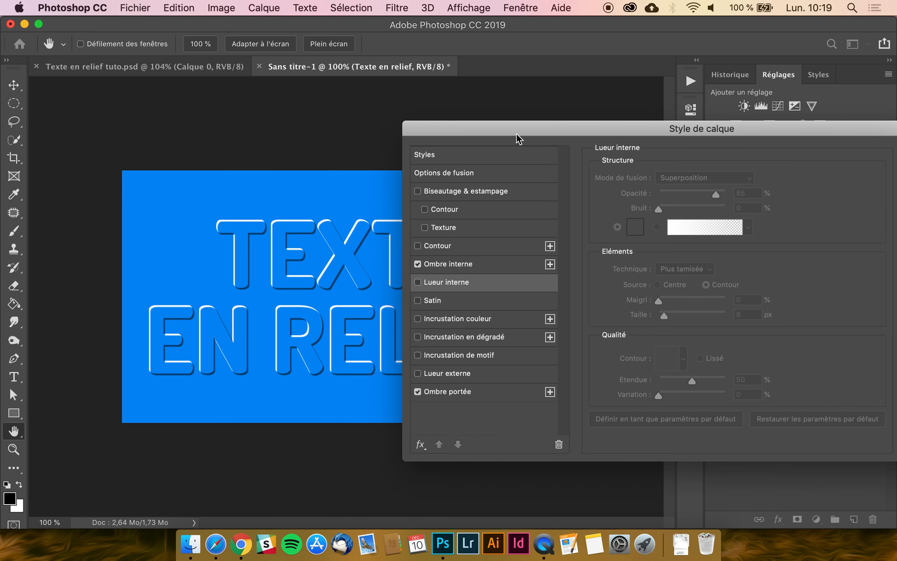
left_click_drag(512, 131, 262, 129)
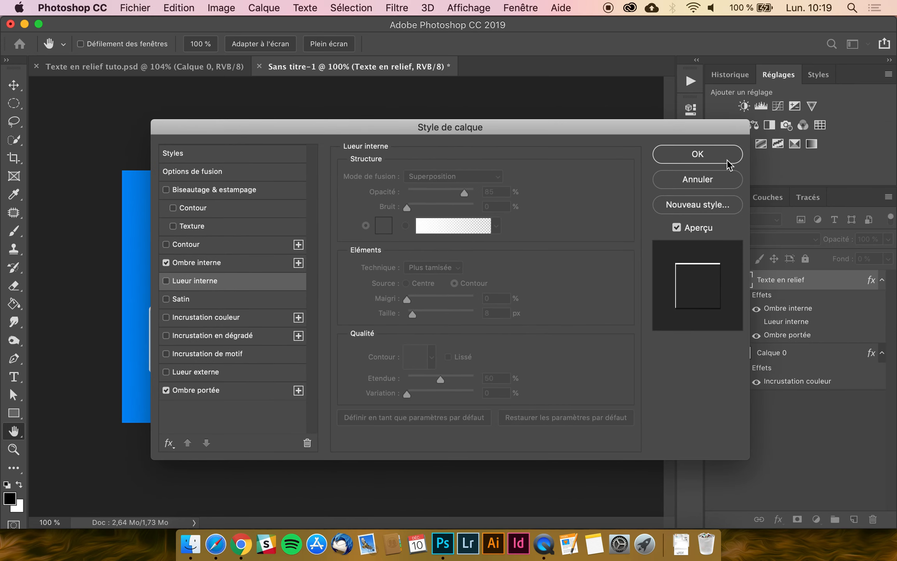
left_click(697, 154)
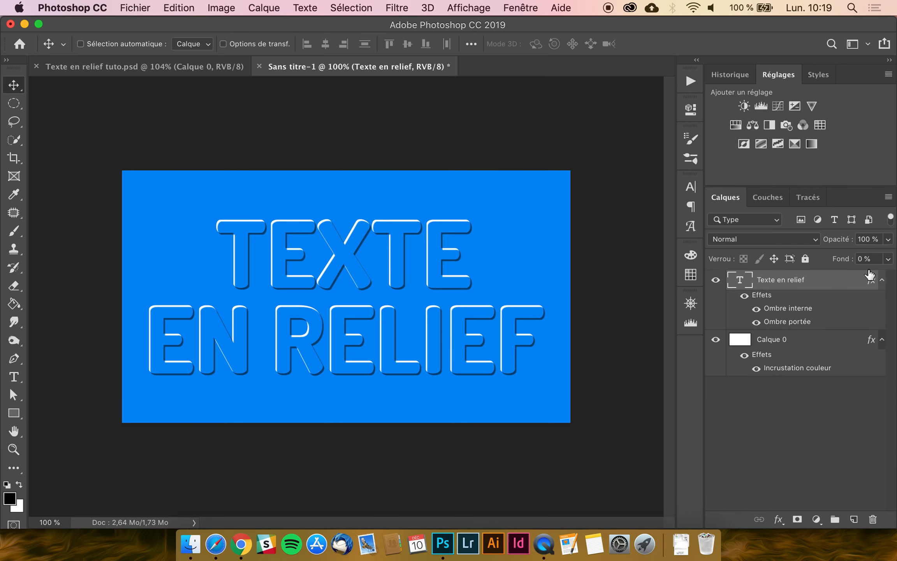
Step: Test the "Texte en relief" layer with its fill at 100%, and return the fill to 0%
left_click(889, 259)
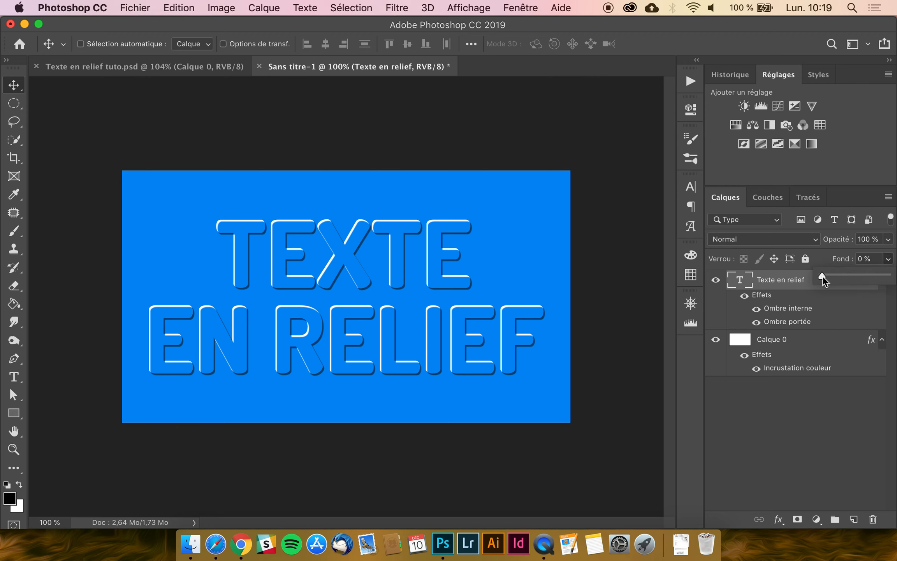
left_click_drag(822, 275, 887, 275)
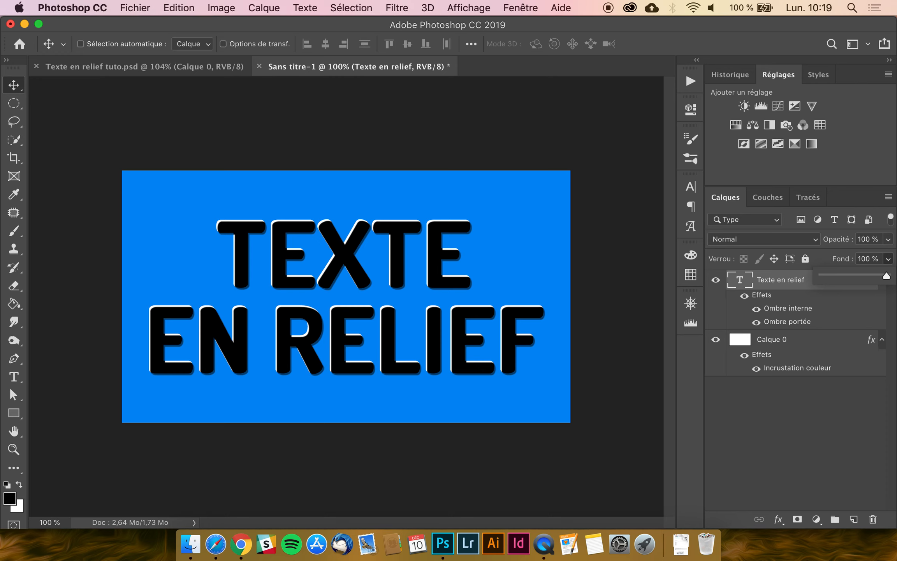
left_click_drag(886, 275, 813, 276)
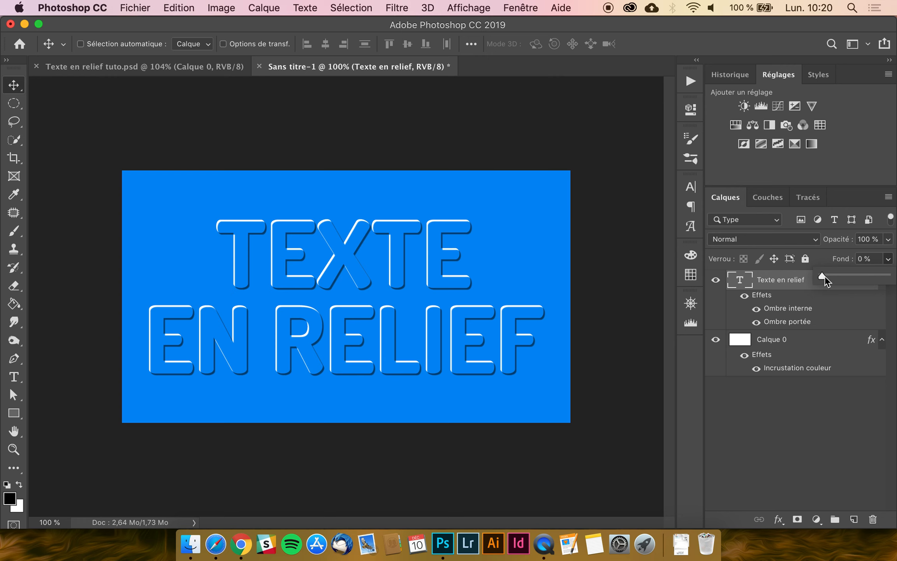
left_click(890, 239)
left_click(891, 240)
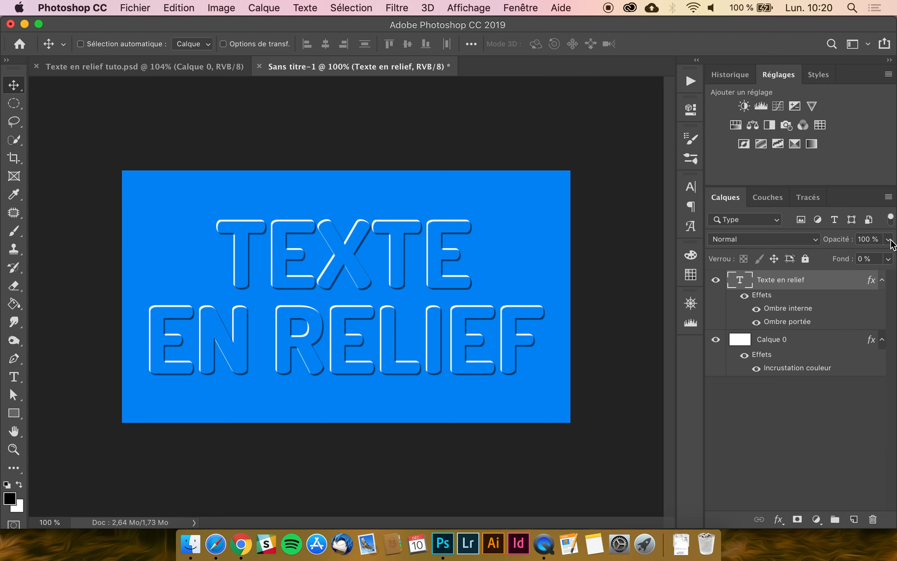
Step: Compare the text layer at 100% fill and 15% opacity, and restore opacity to 100% and fill to 0%
left_click(888, 258)
left_click(886, 275)
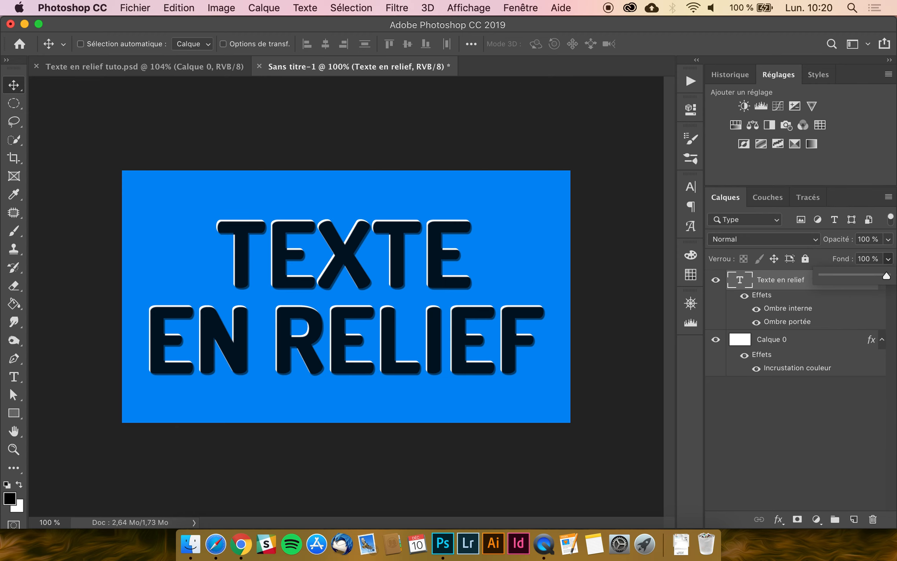
left_click(888, 239)
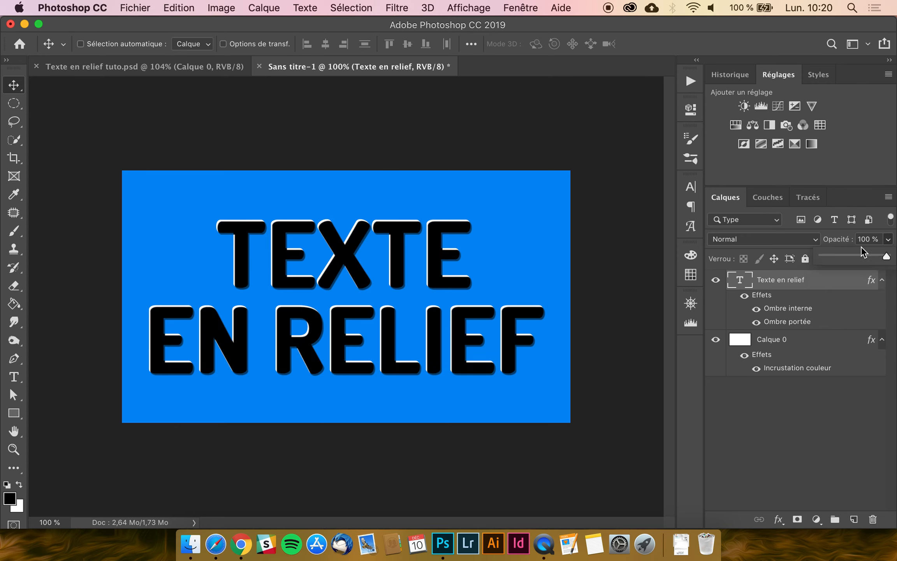
left_click_drag(887, 256, 832, 256)
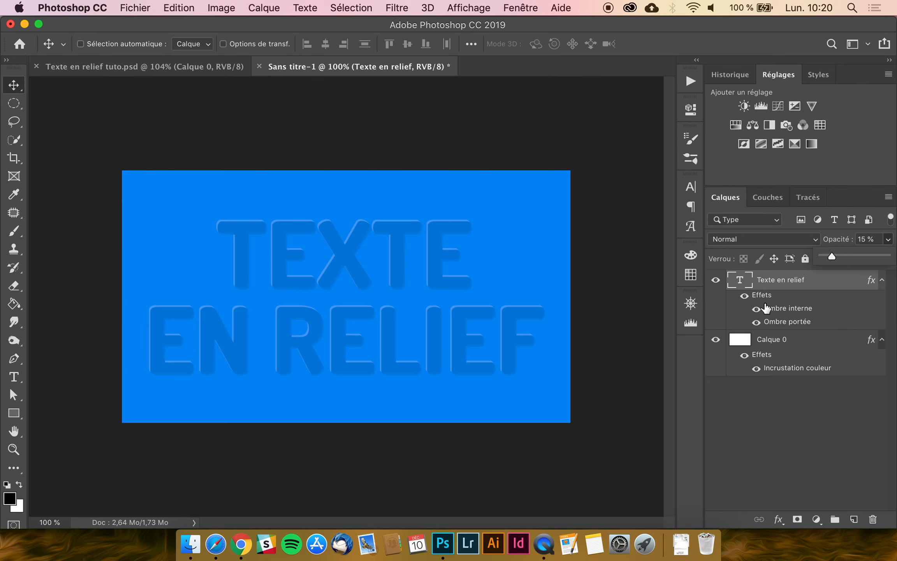
left_click(833, 257)
left_click_drag(833, 258, 889, 255)
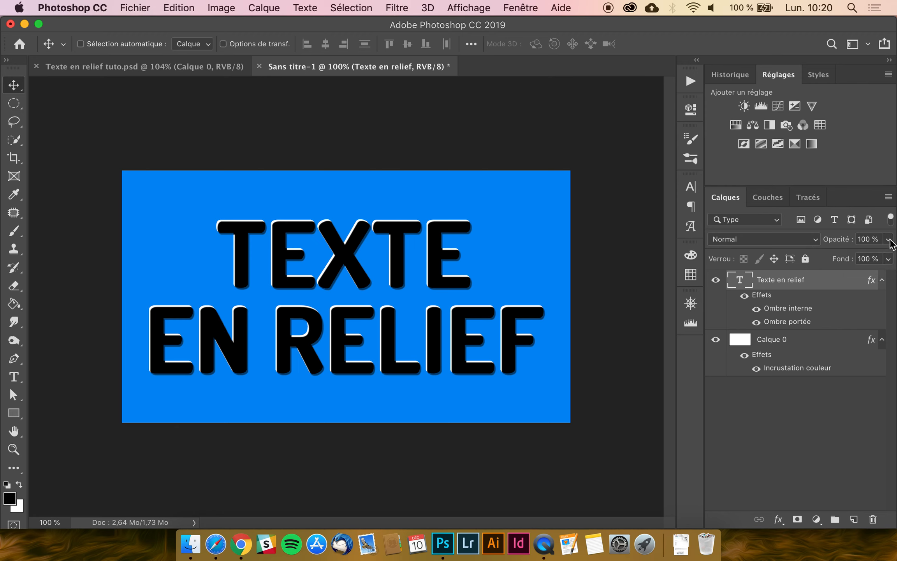
left_click(888, 258)
left_click_drag(890, 274, 795, 275)
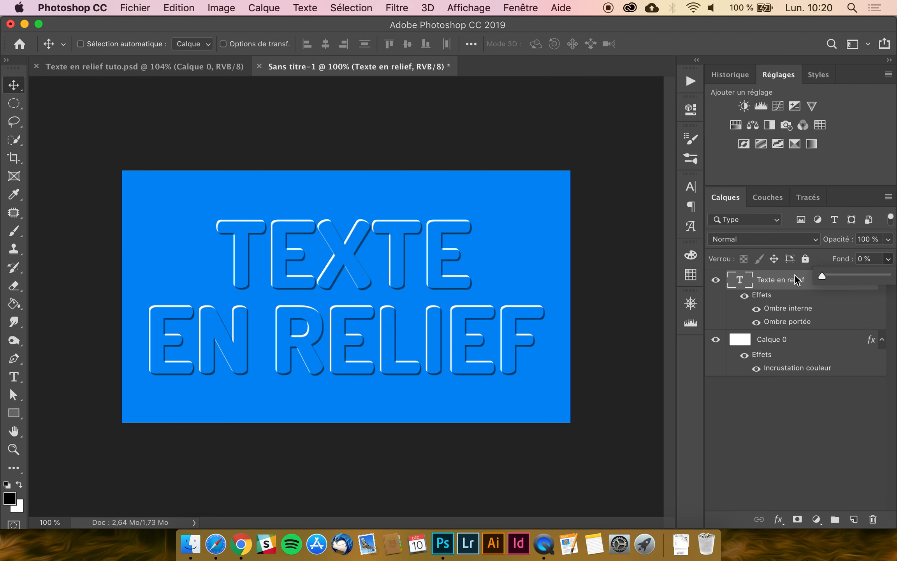
left_click(782, 285)
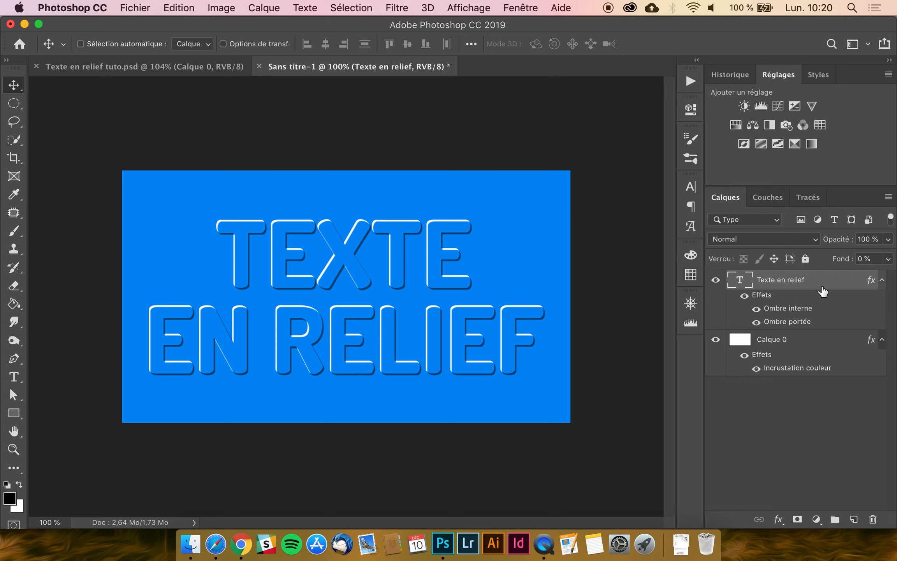
Step: Change the Color Overlay of the "Calque 0" background to green 21bf19
double_click(791, 372)
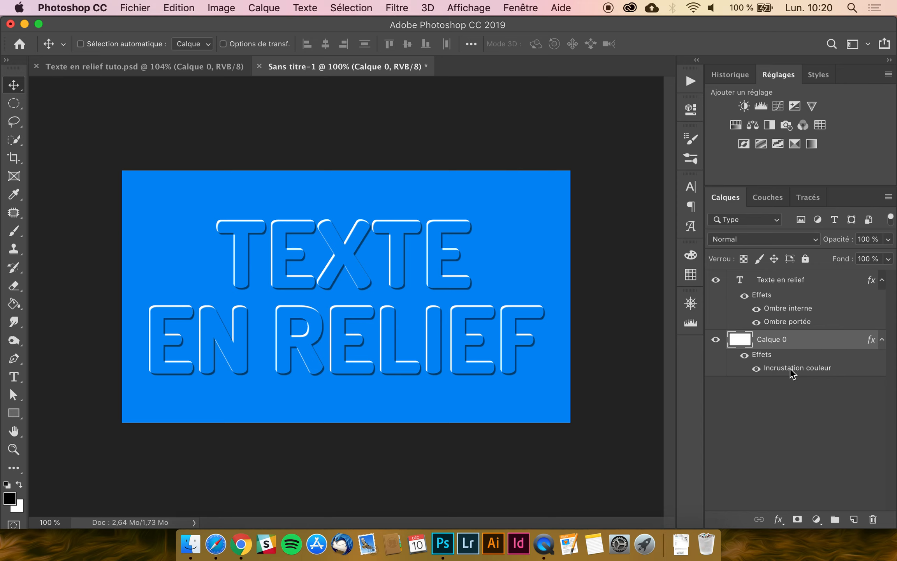
left_click_drag(217, 125, 559, 138)
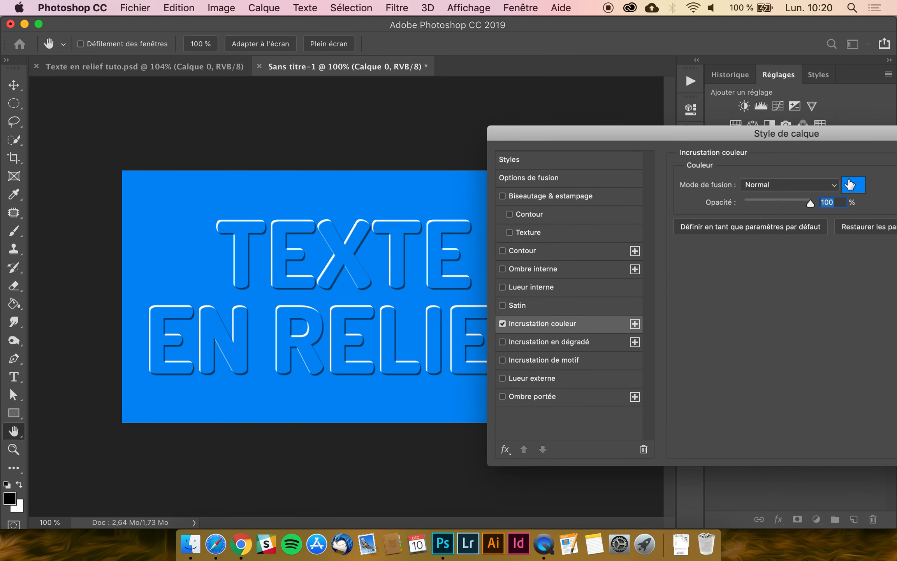
left_click(853, 184)
left_click(606, 208)
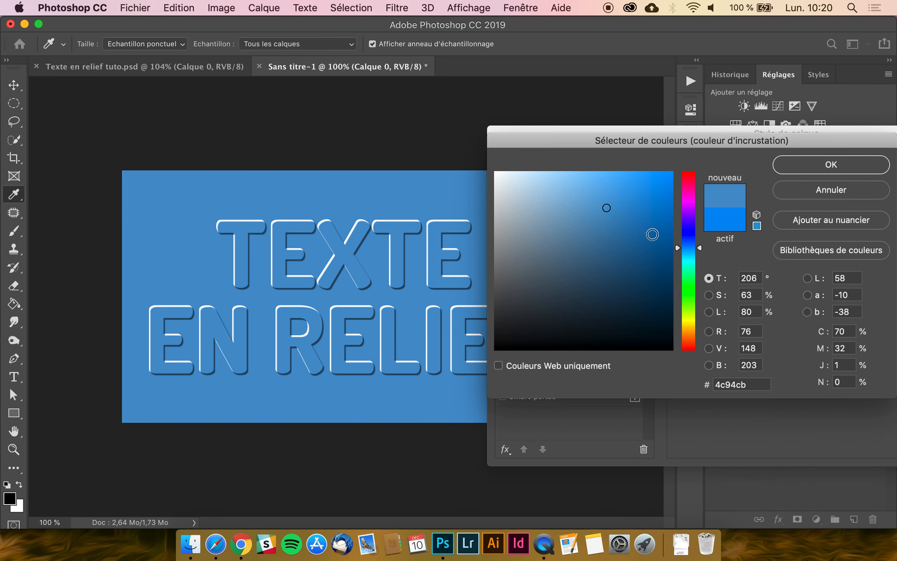
left_click(689, 291)
left_click(649, 216)
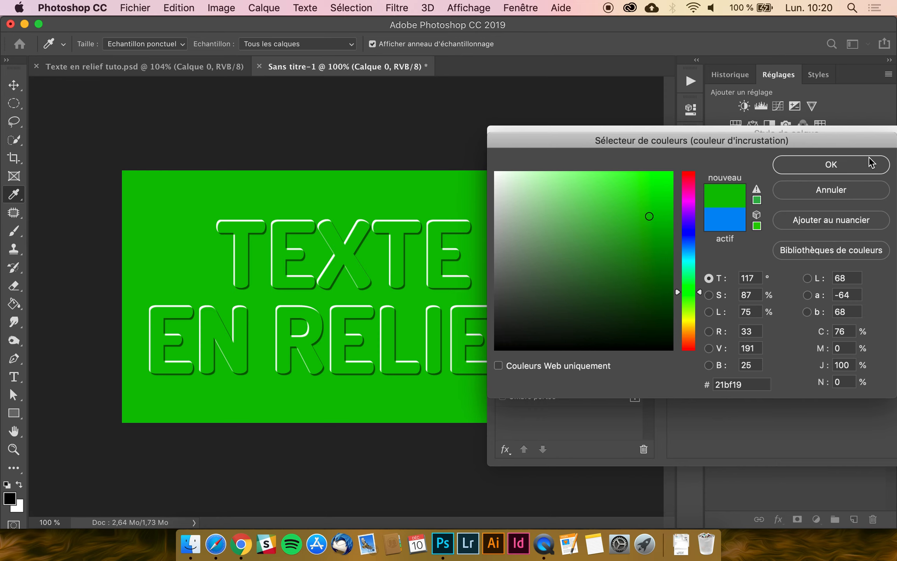
left_click(869, 163)
Step: Try a Gradient Overlay in place of the background's Color Overlay, with the gradient's starting stop set to red
left_click(502, 324)
left_click(503, 342)
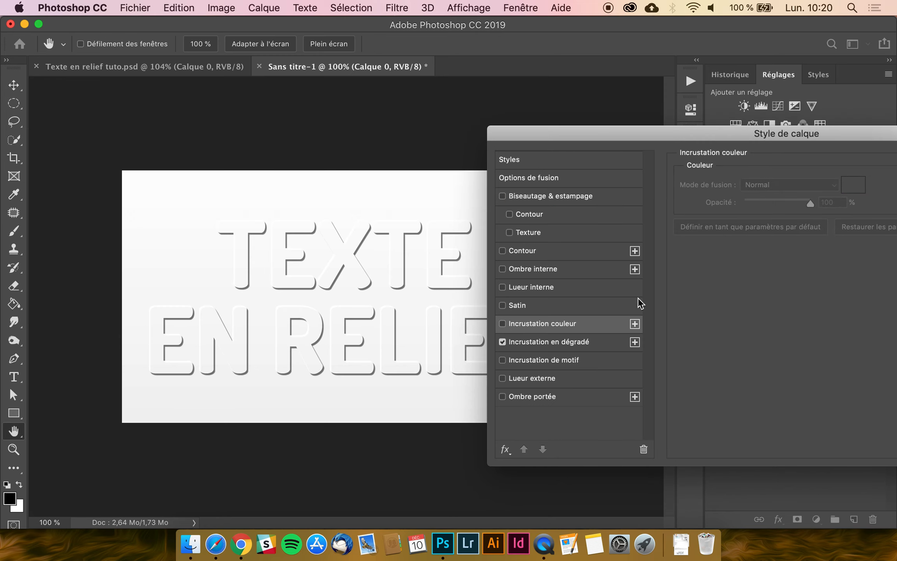
left_click(545, 346)
left_click(773, 216)
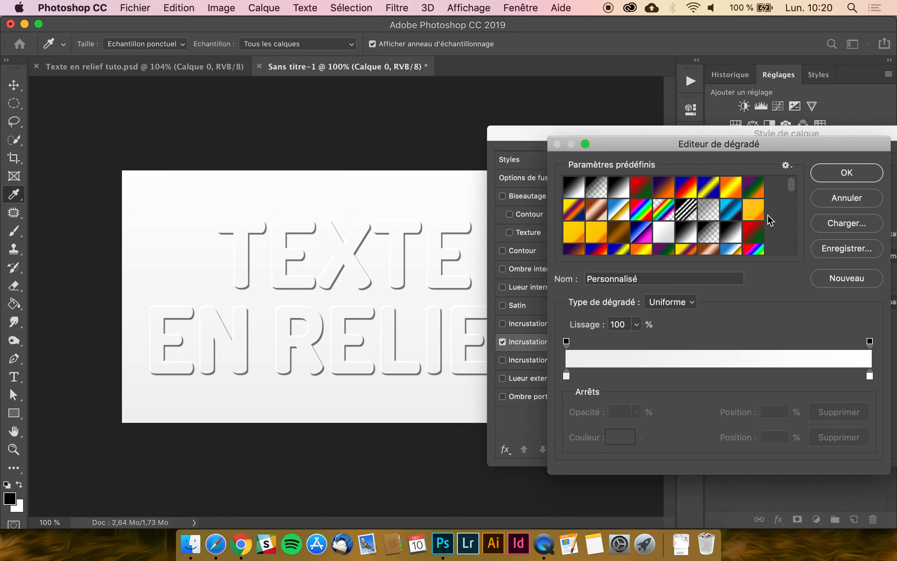
double_click(565, 376)
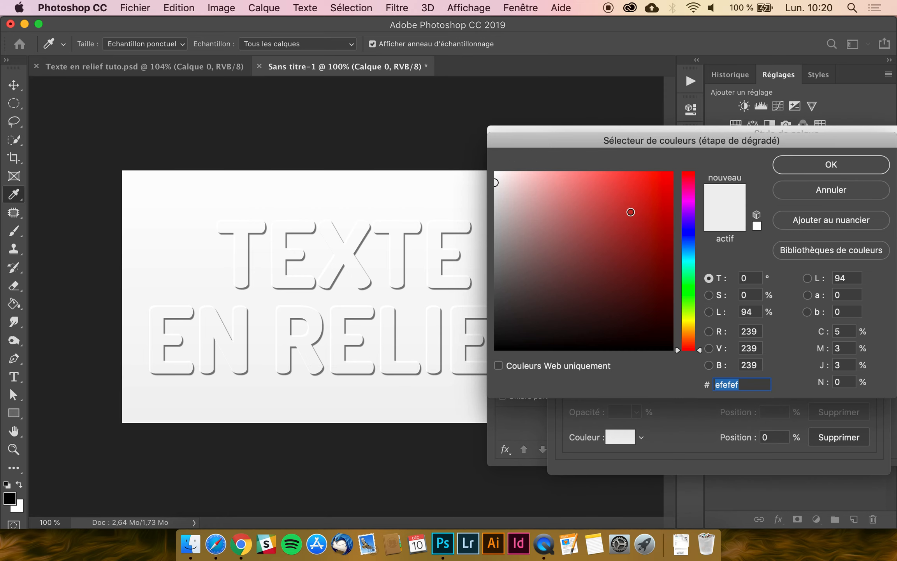
left_click(629, 212)
left_click(831, 165)
Step: Set the gradient's end stop at 100% to brown 8c5b1a and accept the edited gradient
double_click(870, 378)
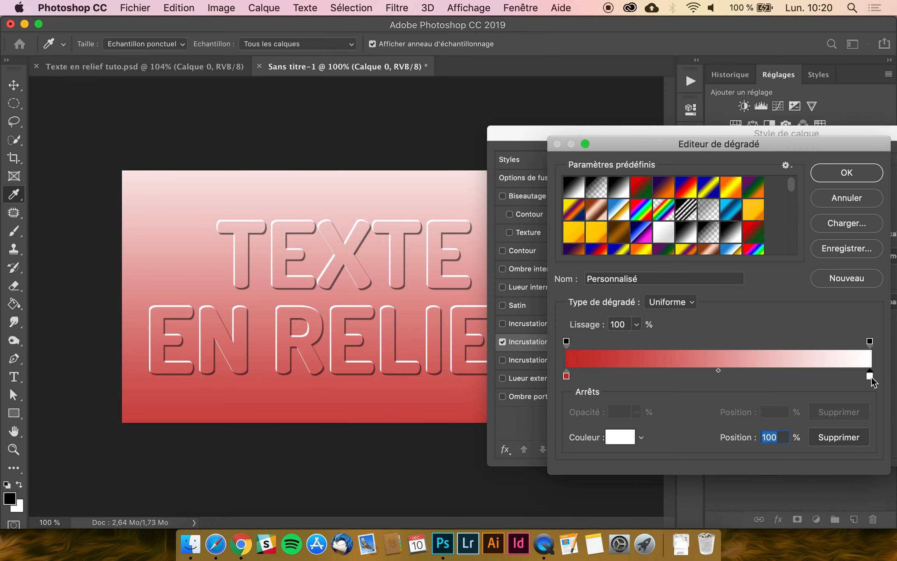
type("0f8ff1")
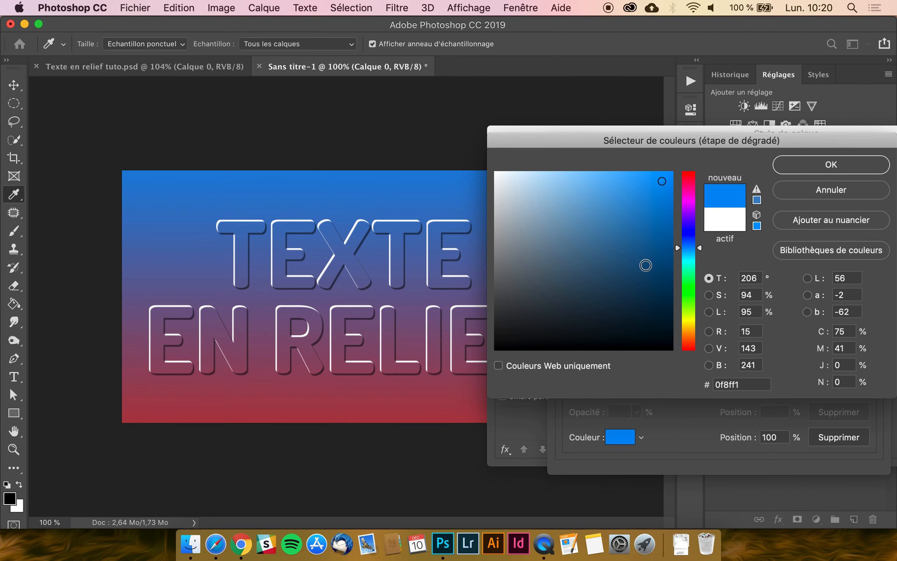
left_click(688, 333)
left_click(640, 252)
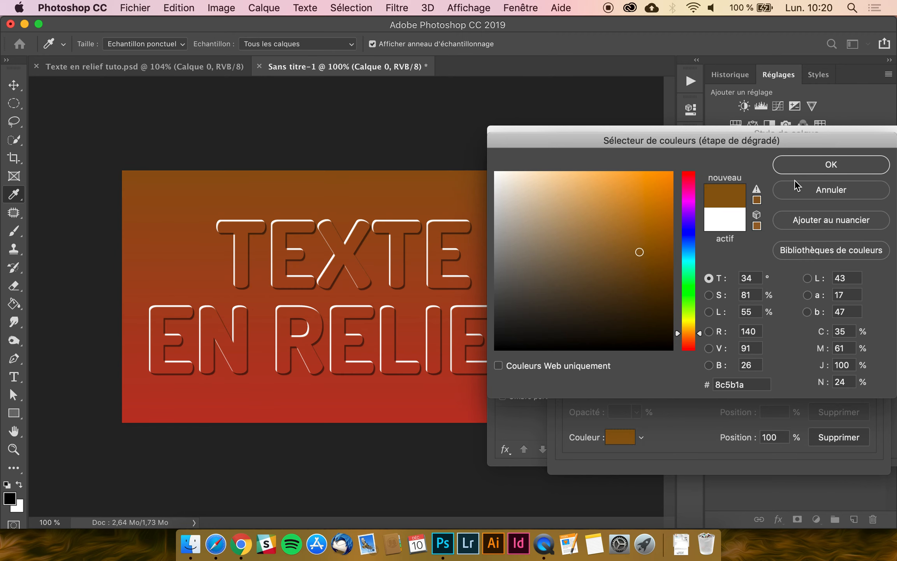
left_click(826, 172)
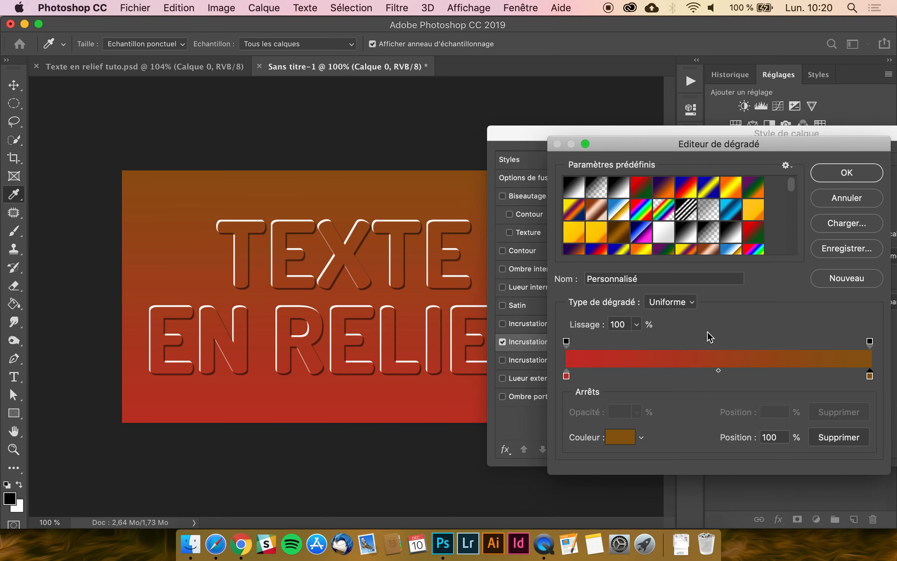
key("Return")
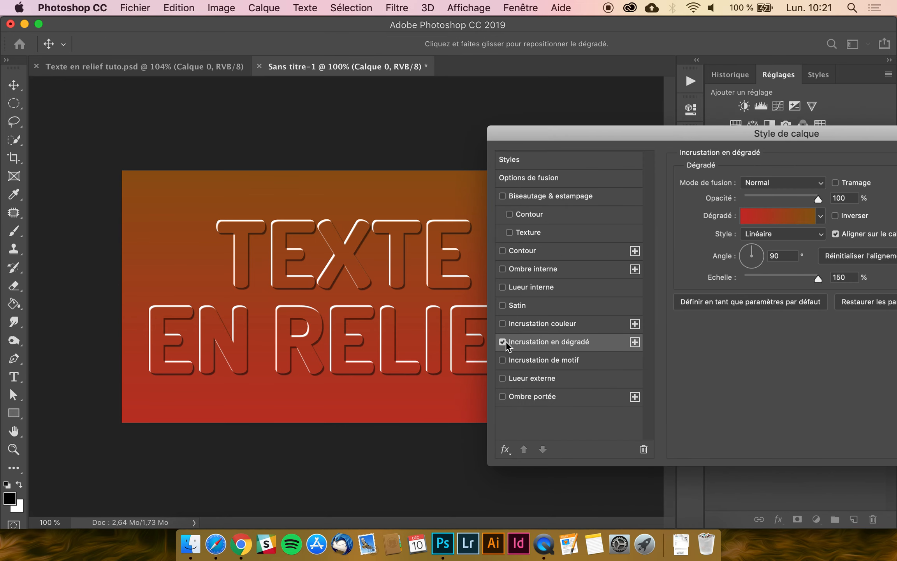
Step: Turn off the background's Gradient Overlay, turn its Color Overlay back on, and apply the layer style
left_click(502, 341)
left_click(502, 324)
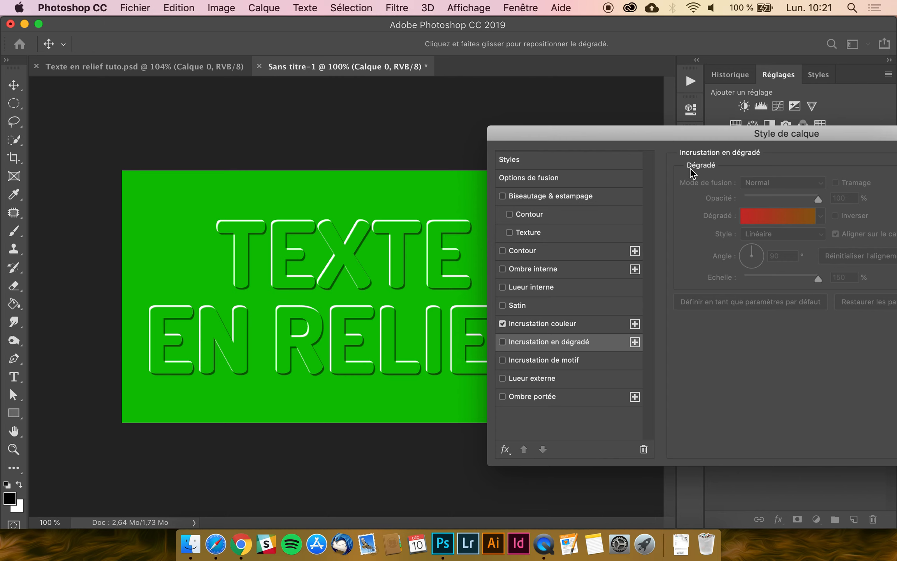
key("Return")
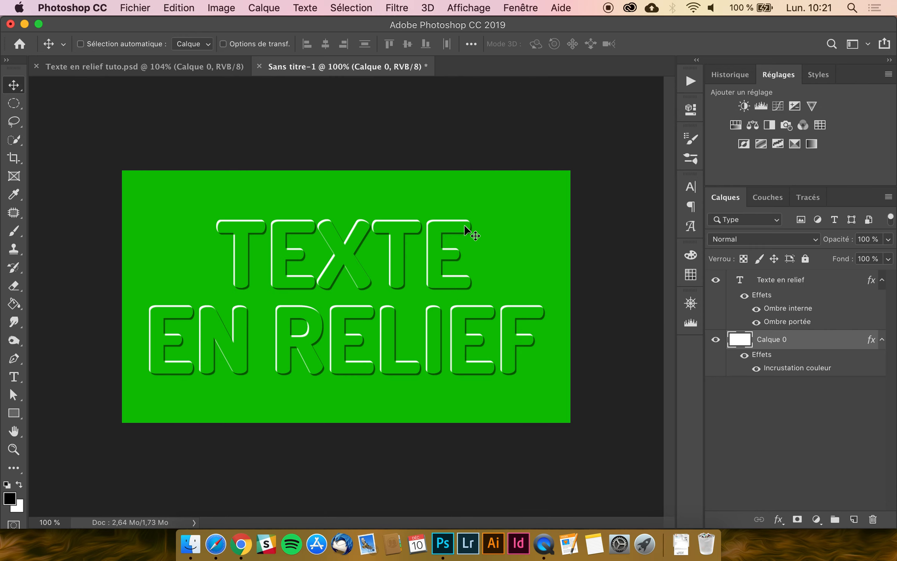